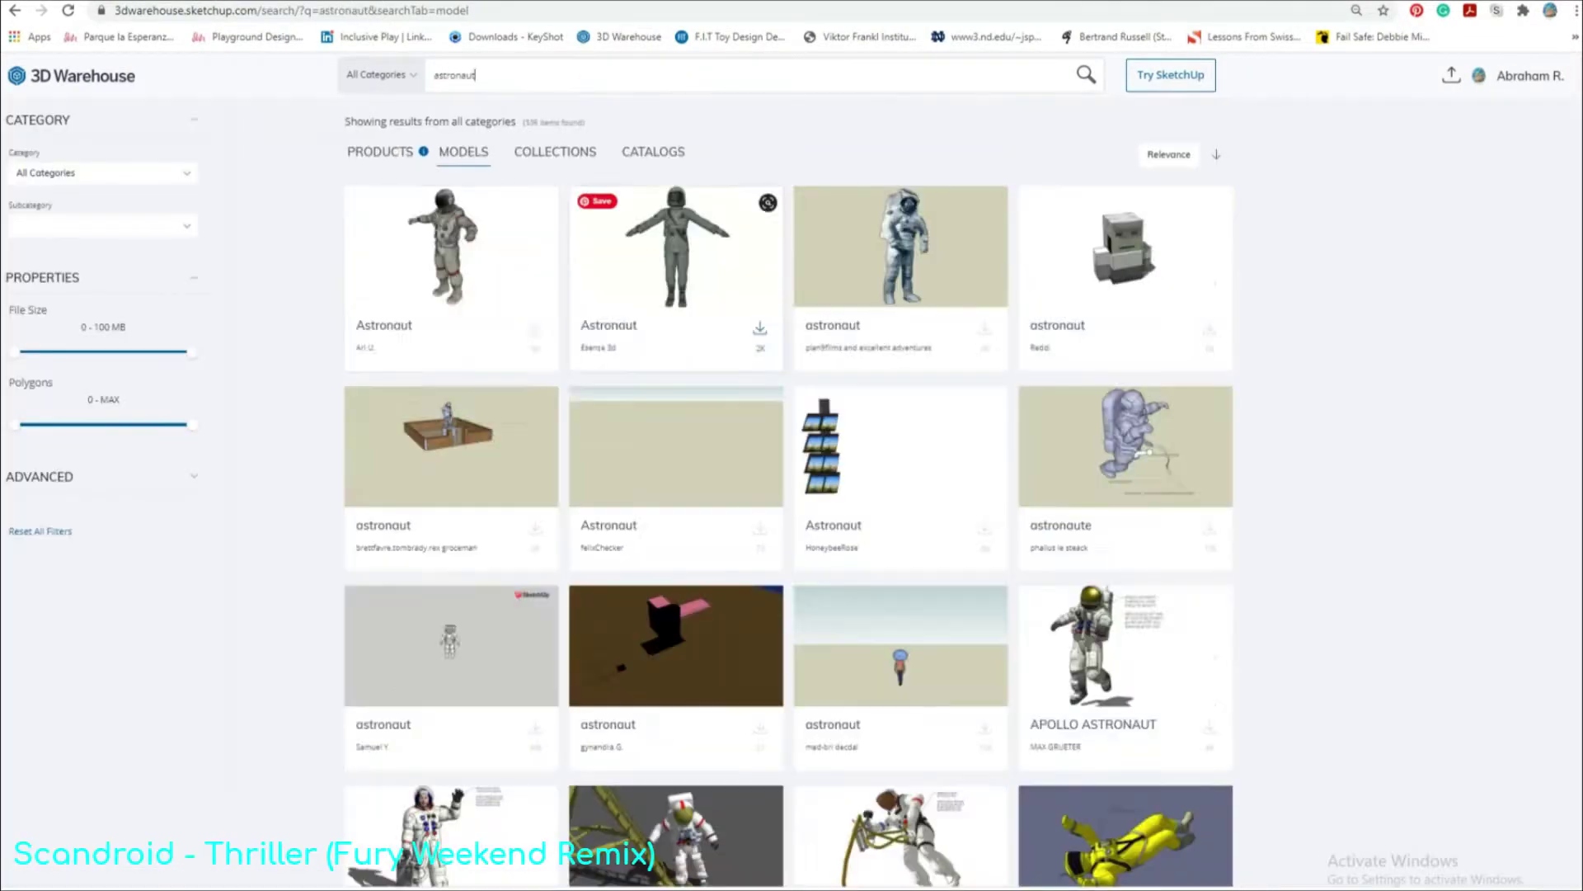
Scroll the 3D Warehouse results and bring up link options for the Space Shuttle model.
scroll(816, 492, "down", 5)
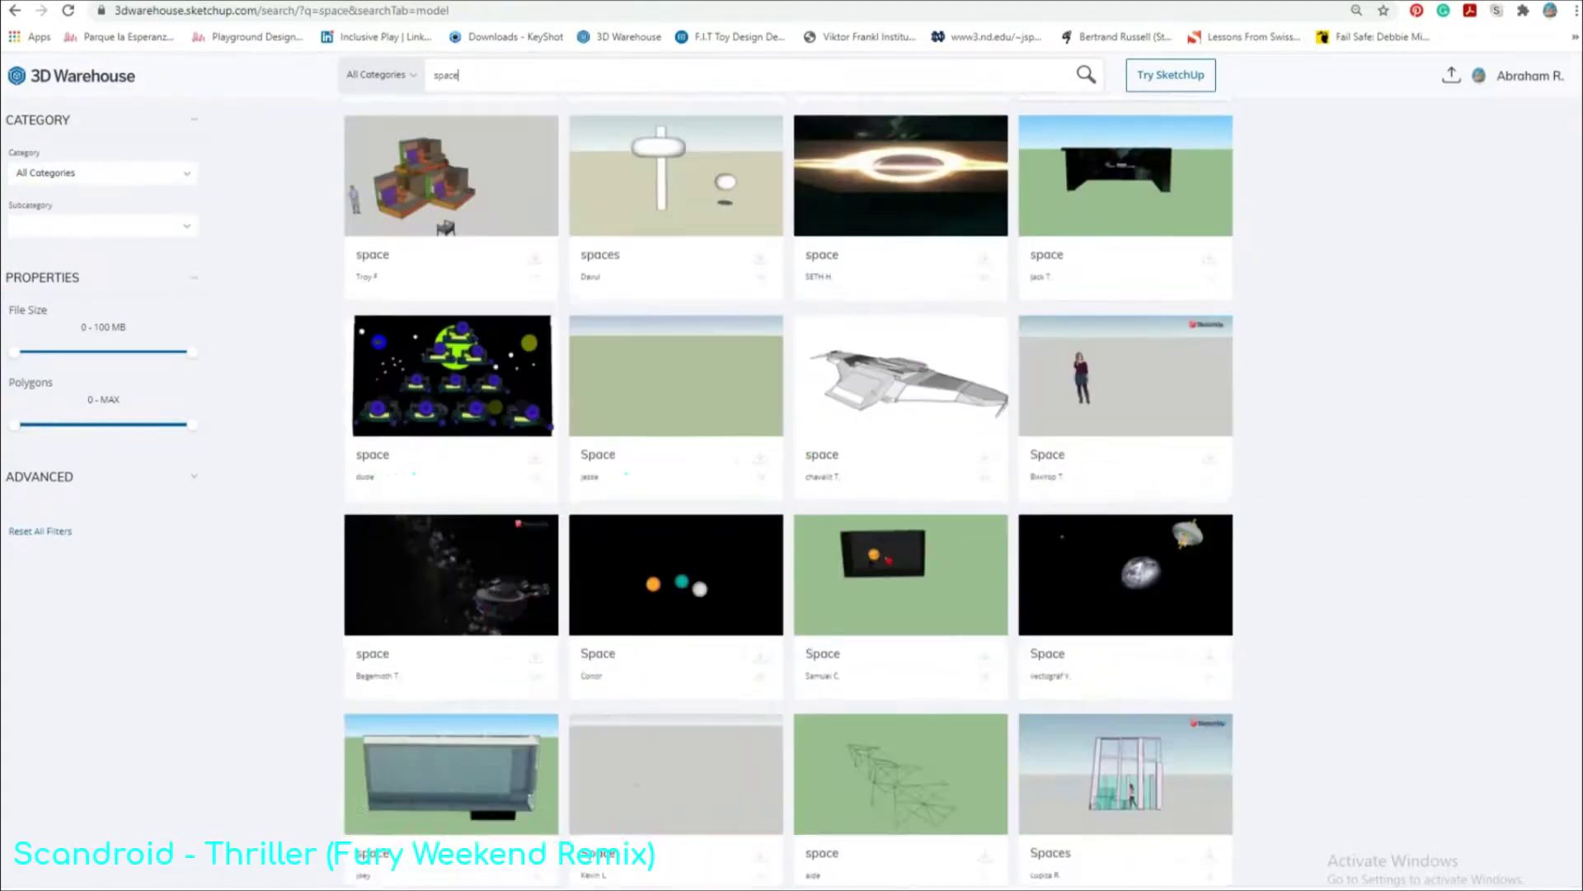
type("space")
right_click(624, 290)
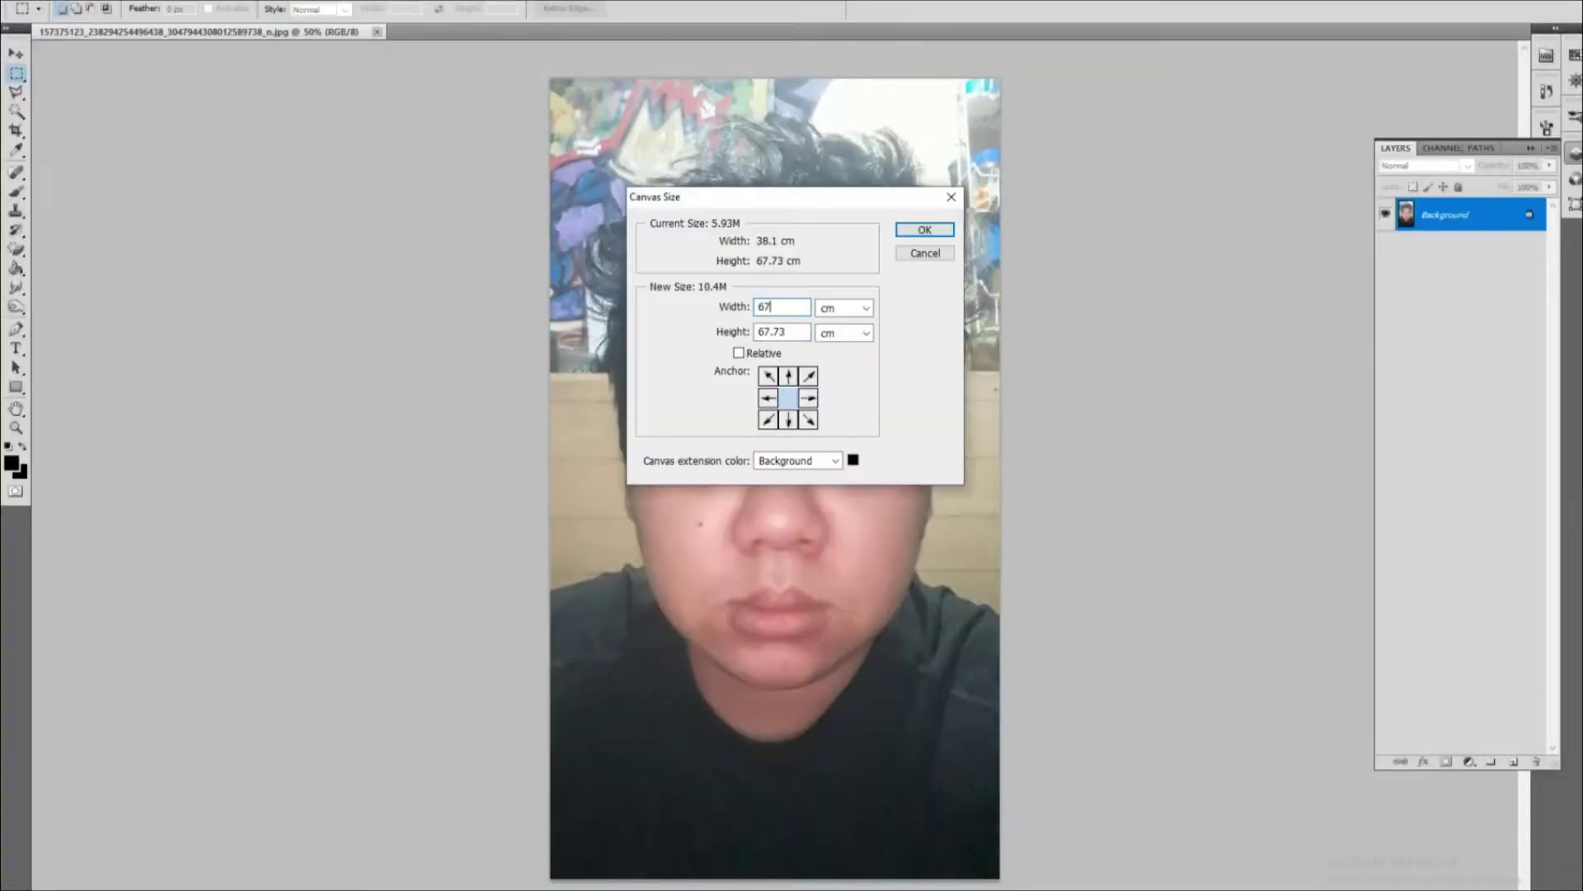
Apply the 67 cm canvas width to the face photo, adding black side bars.
key("Return")
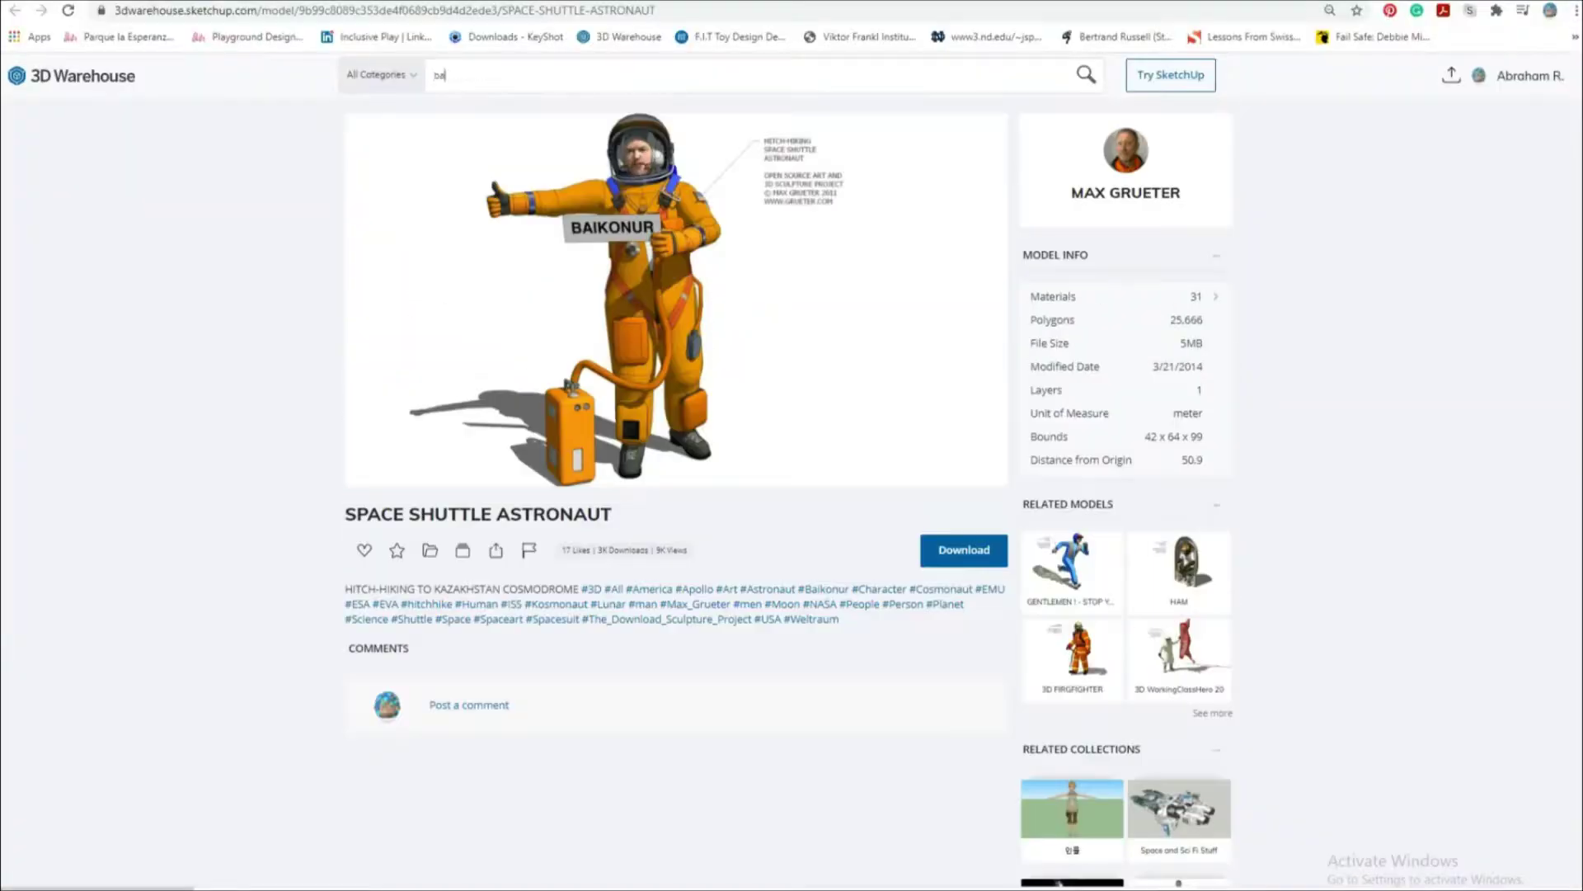
Scroll down through the 'back to the future' model results.
scroll(701, 264, "down", 5)
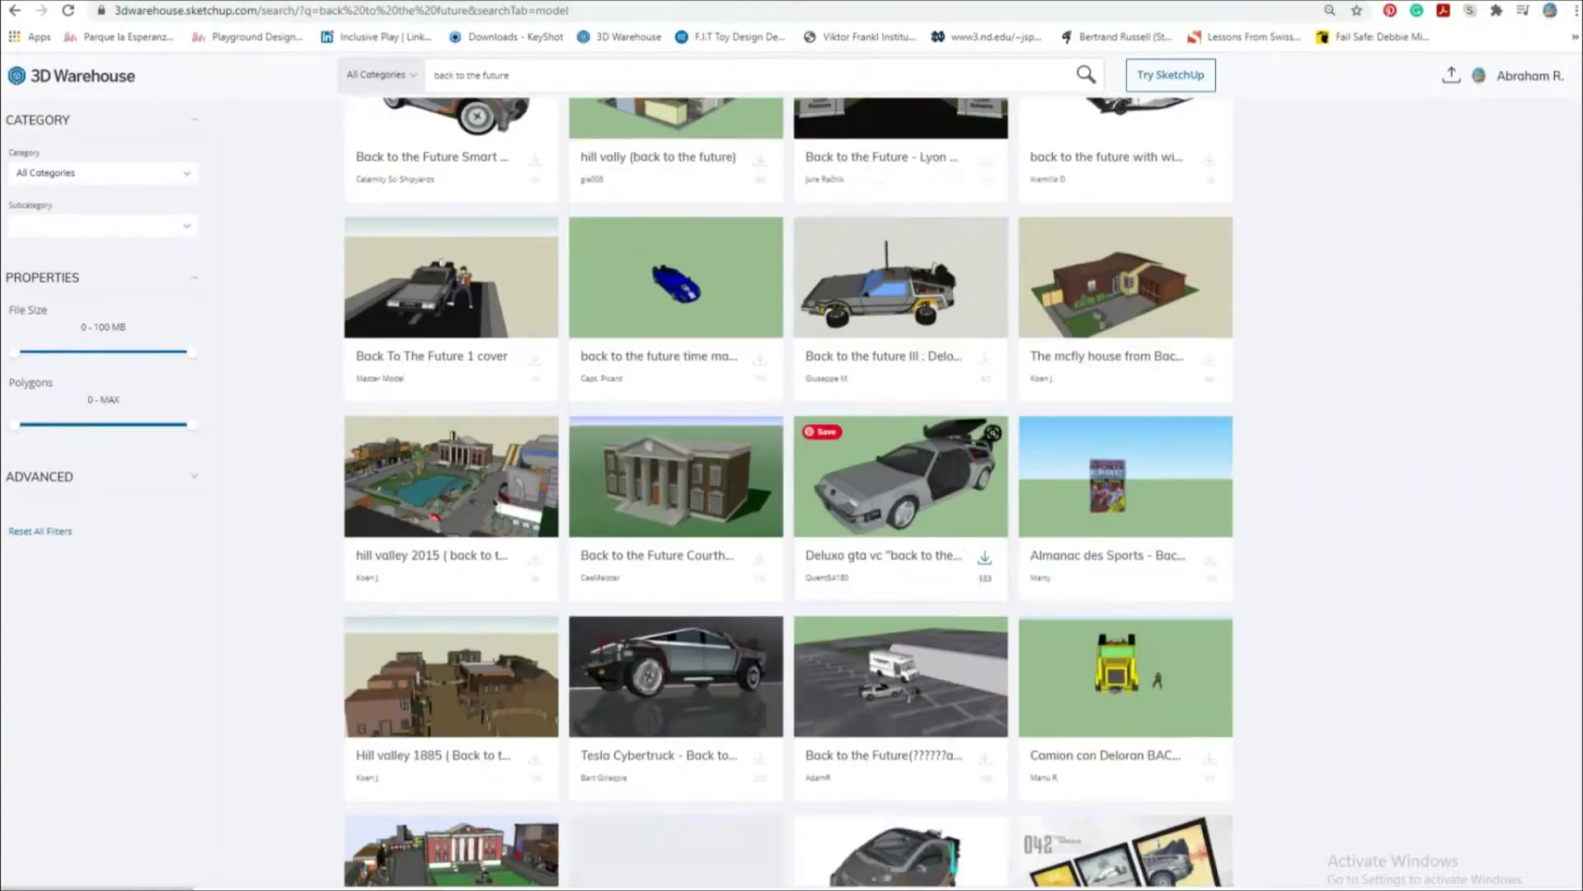
scroll(701, 264, "down", 5)
scroll(701, 264, "down", 5)
scroll(701, 263, "down", 5)
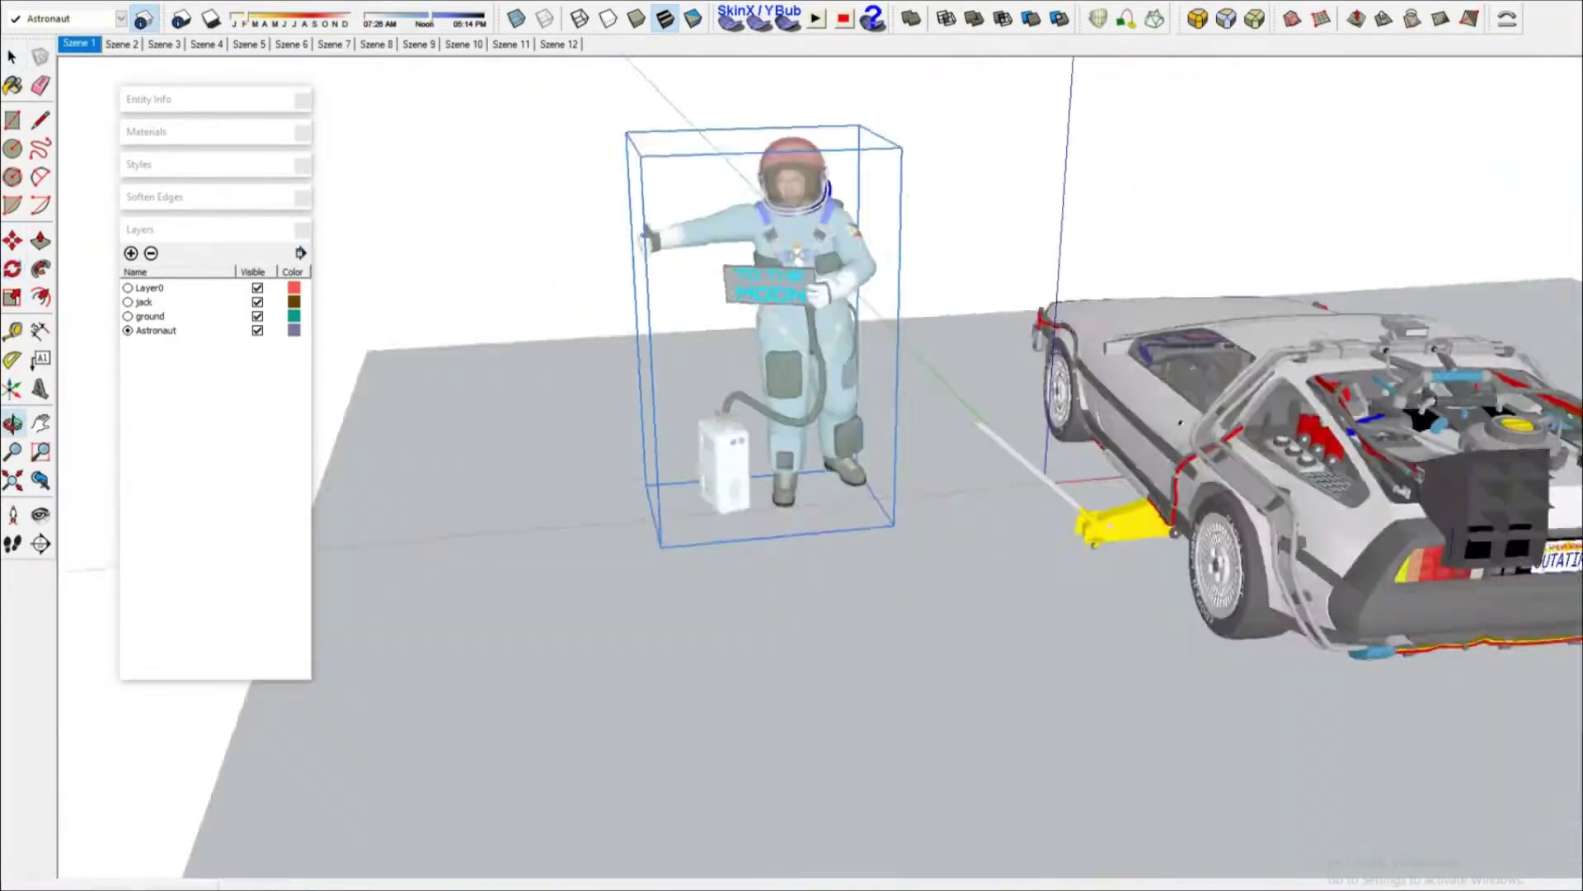
Make Layer0 active, inspect the DeLorean's suspension, and return to the Select tool.
left_click(128, 287)
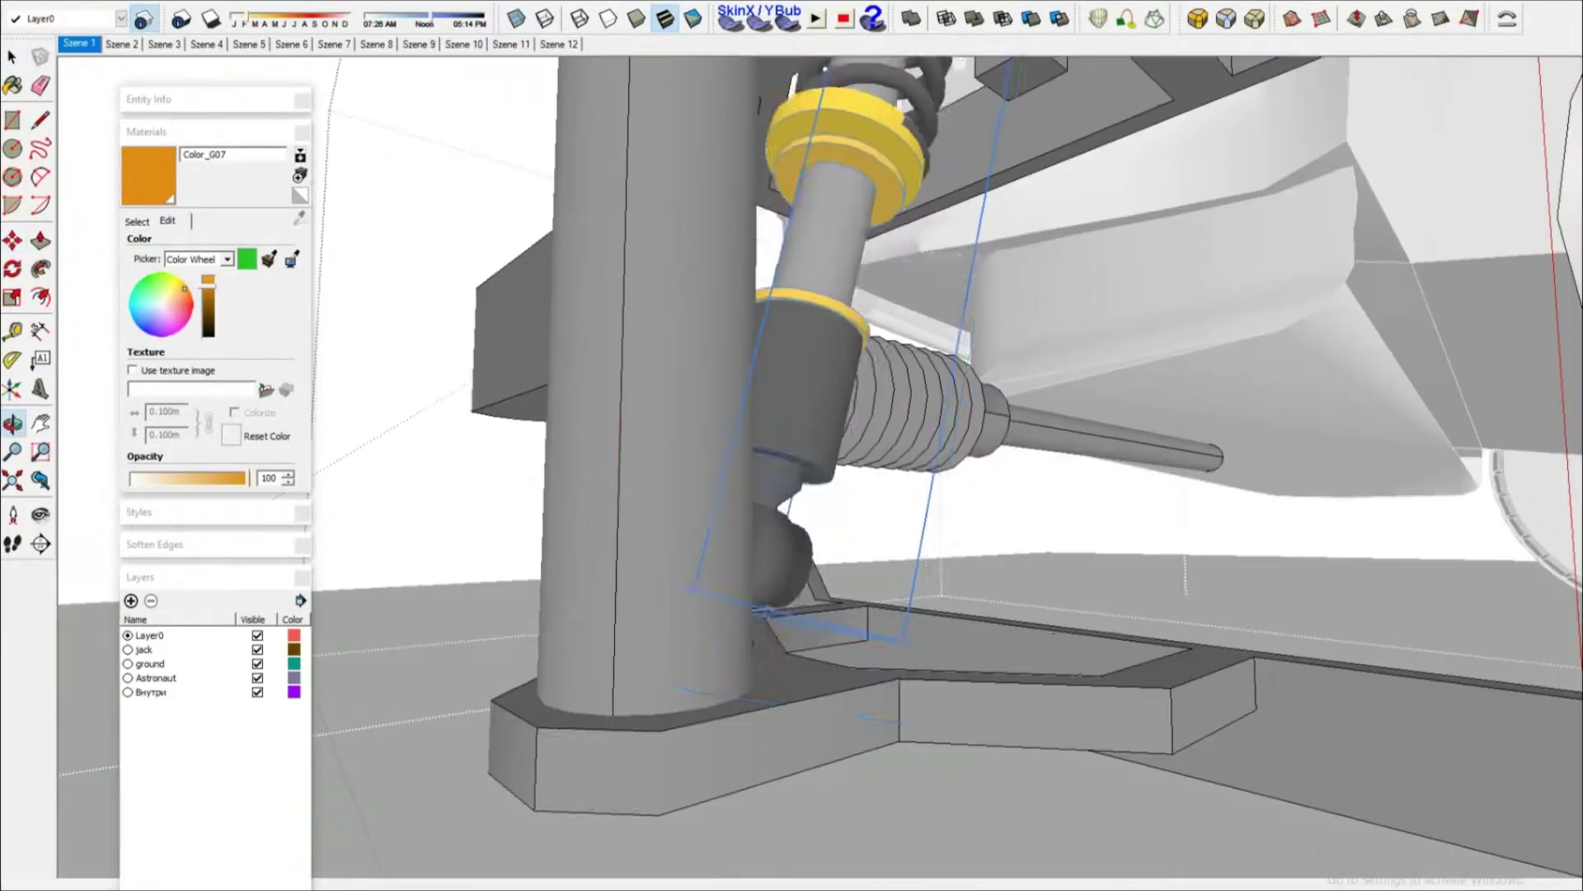
key("space")
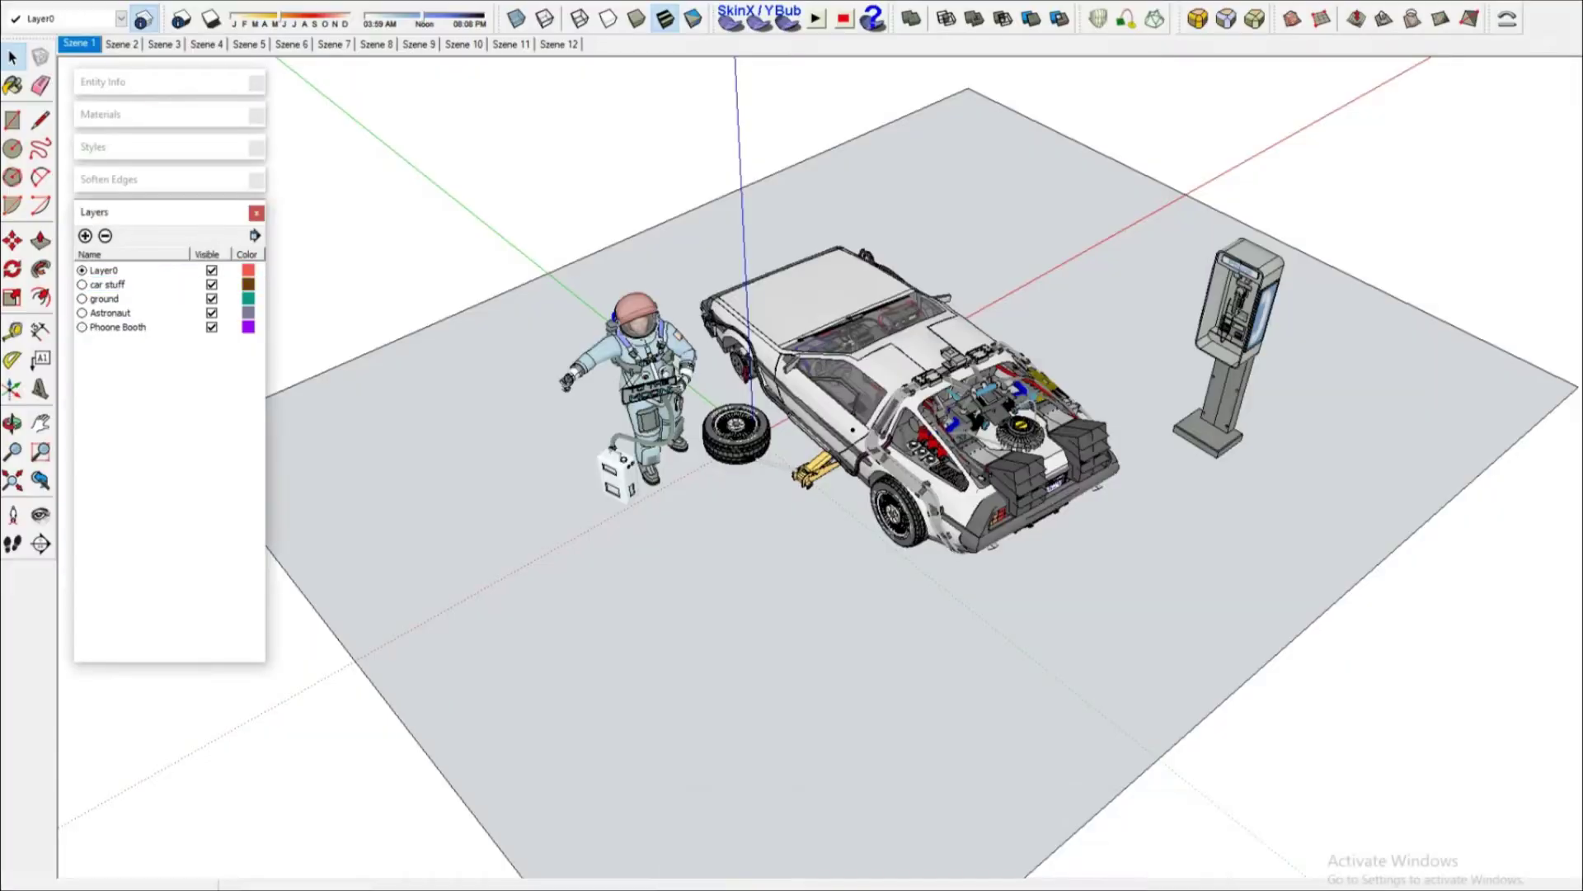
Make 'car stuff' the active layer in the Layers tray.
left_click(81, 284)
scroll(752, 454, "up", 5)
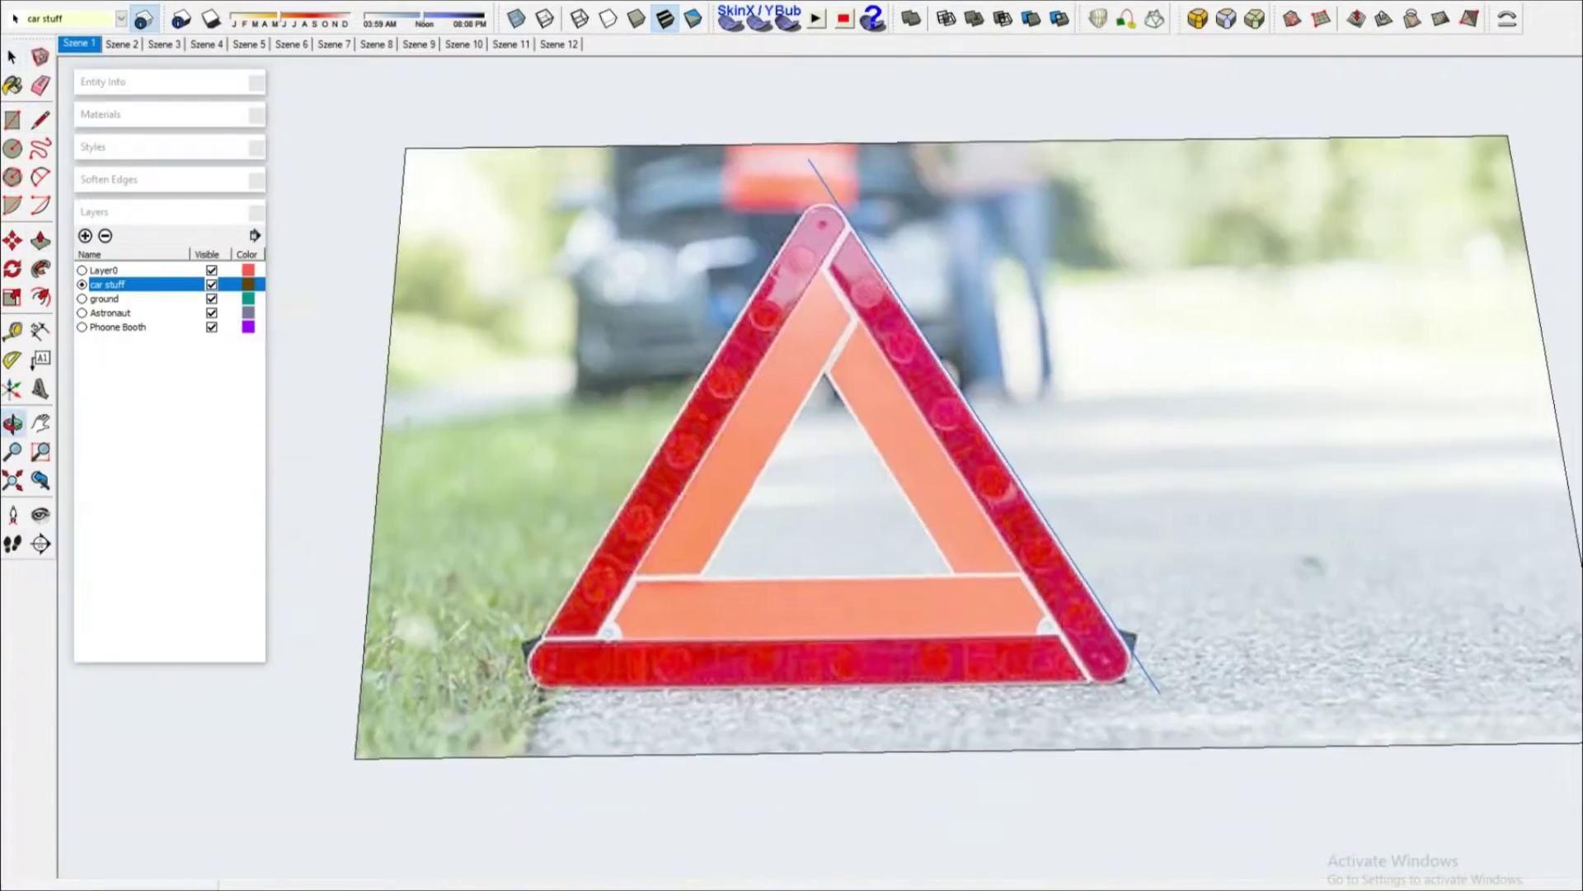
Stand the warning-triangle image upright beside the DeLorean, ready for tracing its edges.
key("q")
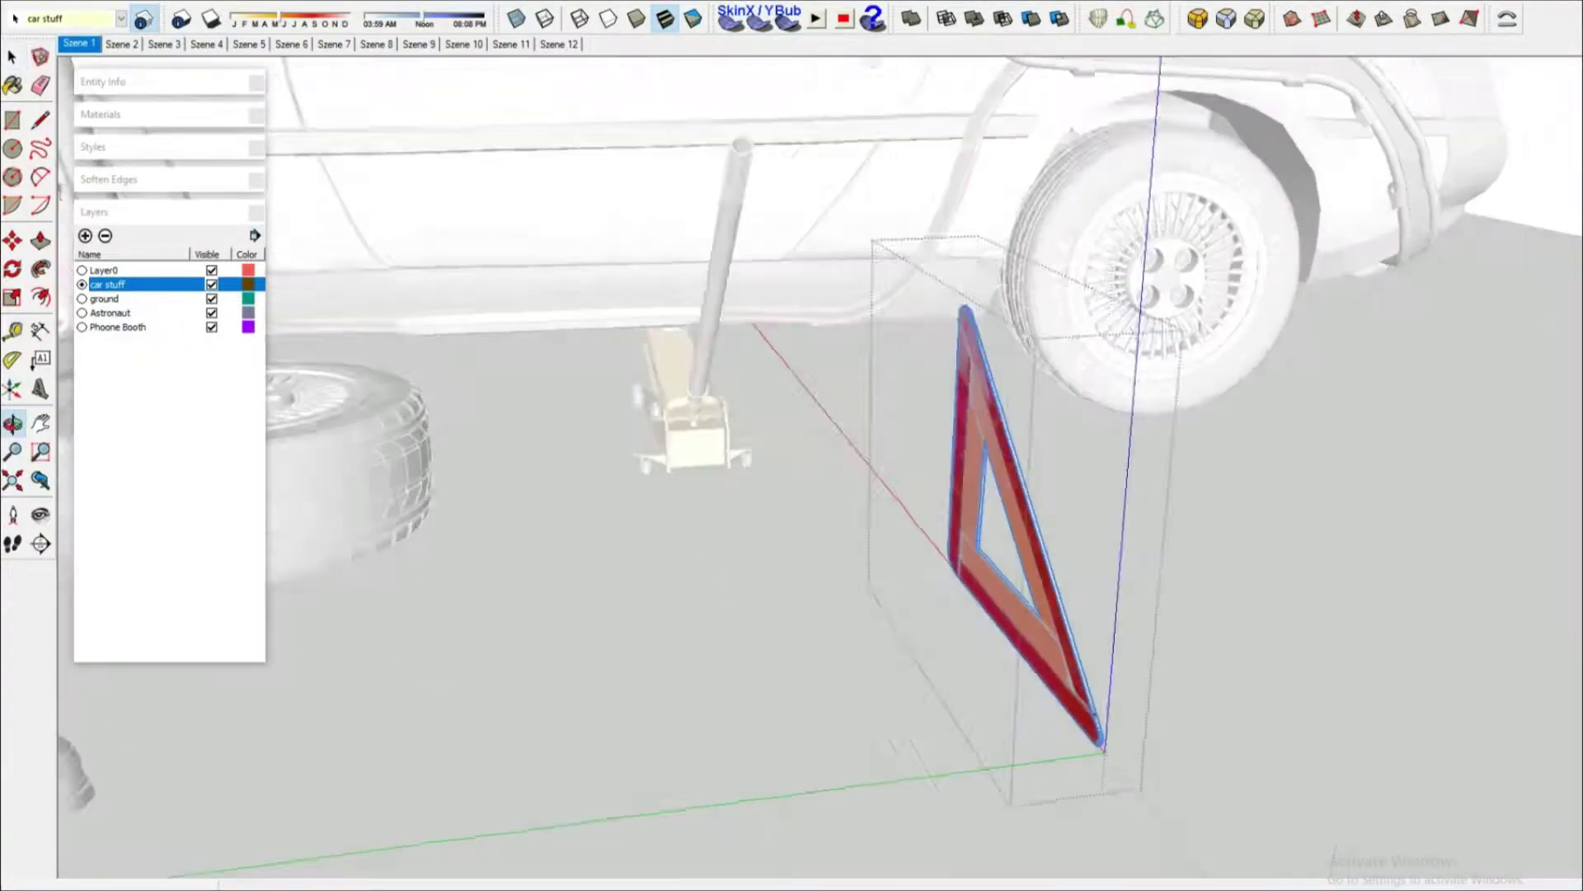
key("l")
left_click(956, 577)
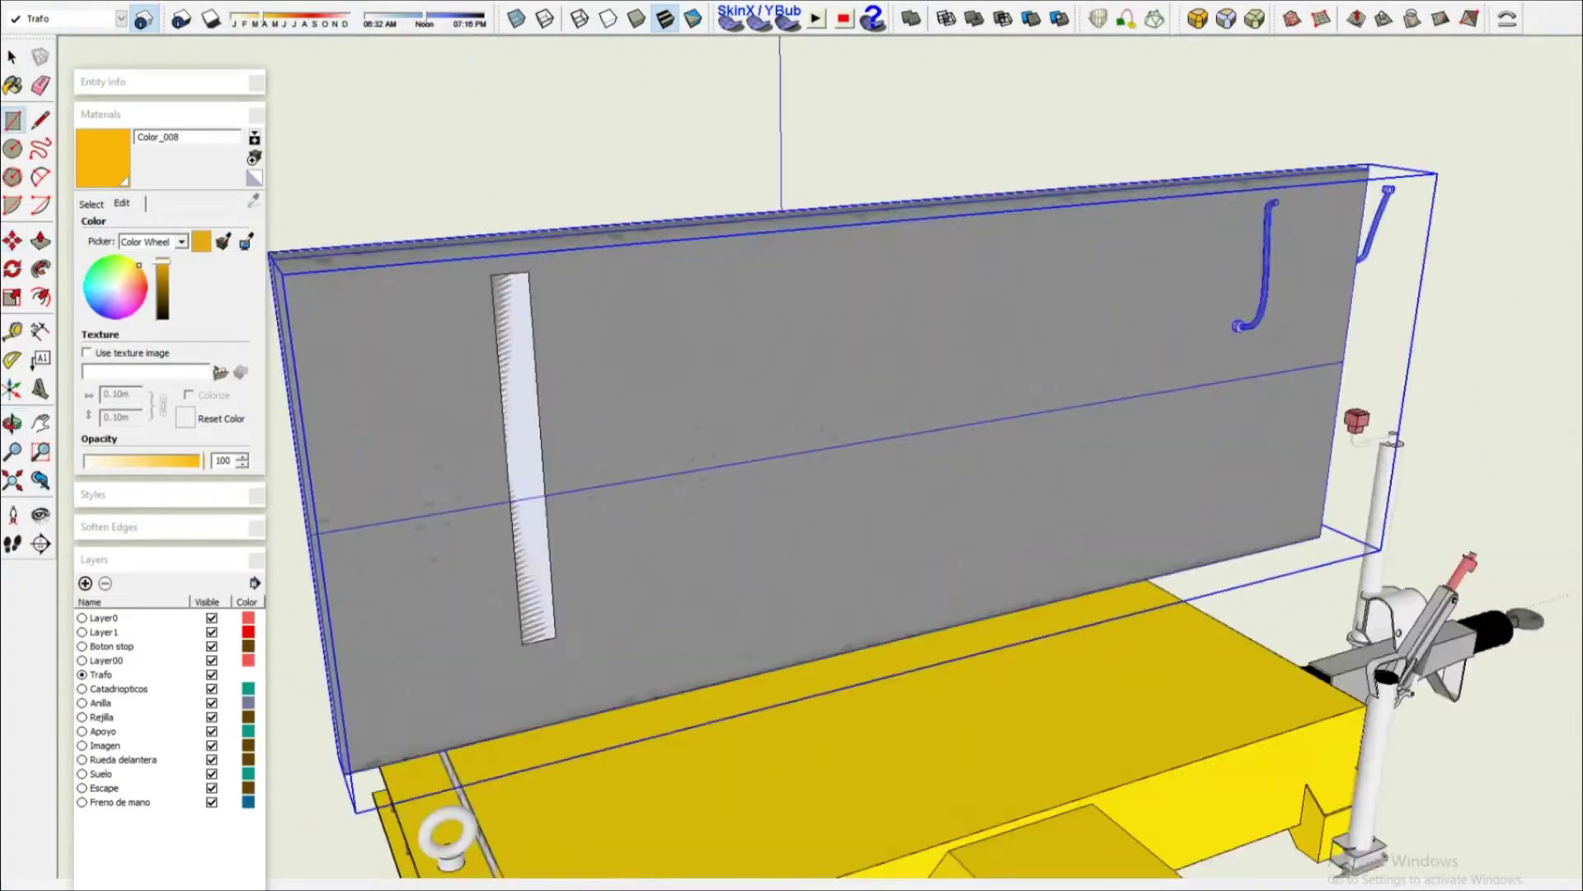
Copy the support post along the sign trailer and erase unwanted geometry.
key("m")
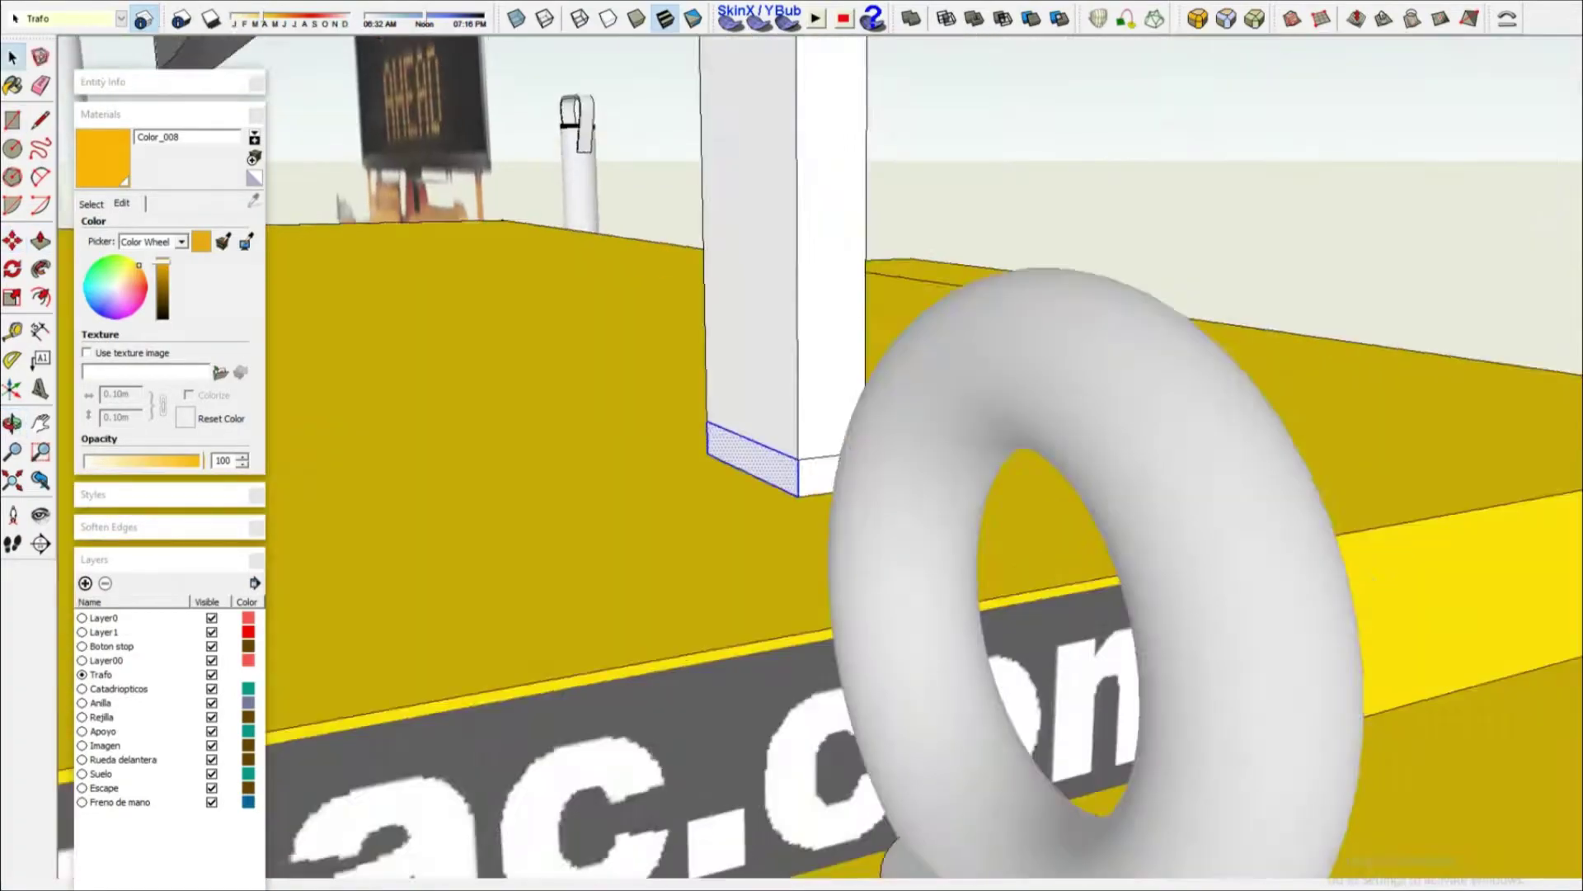
key("space")
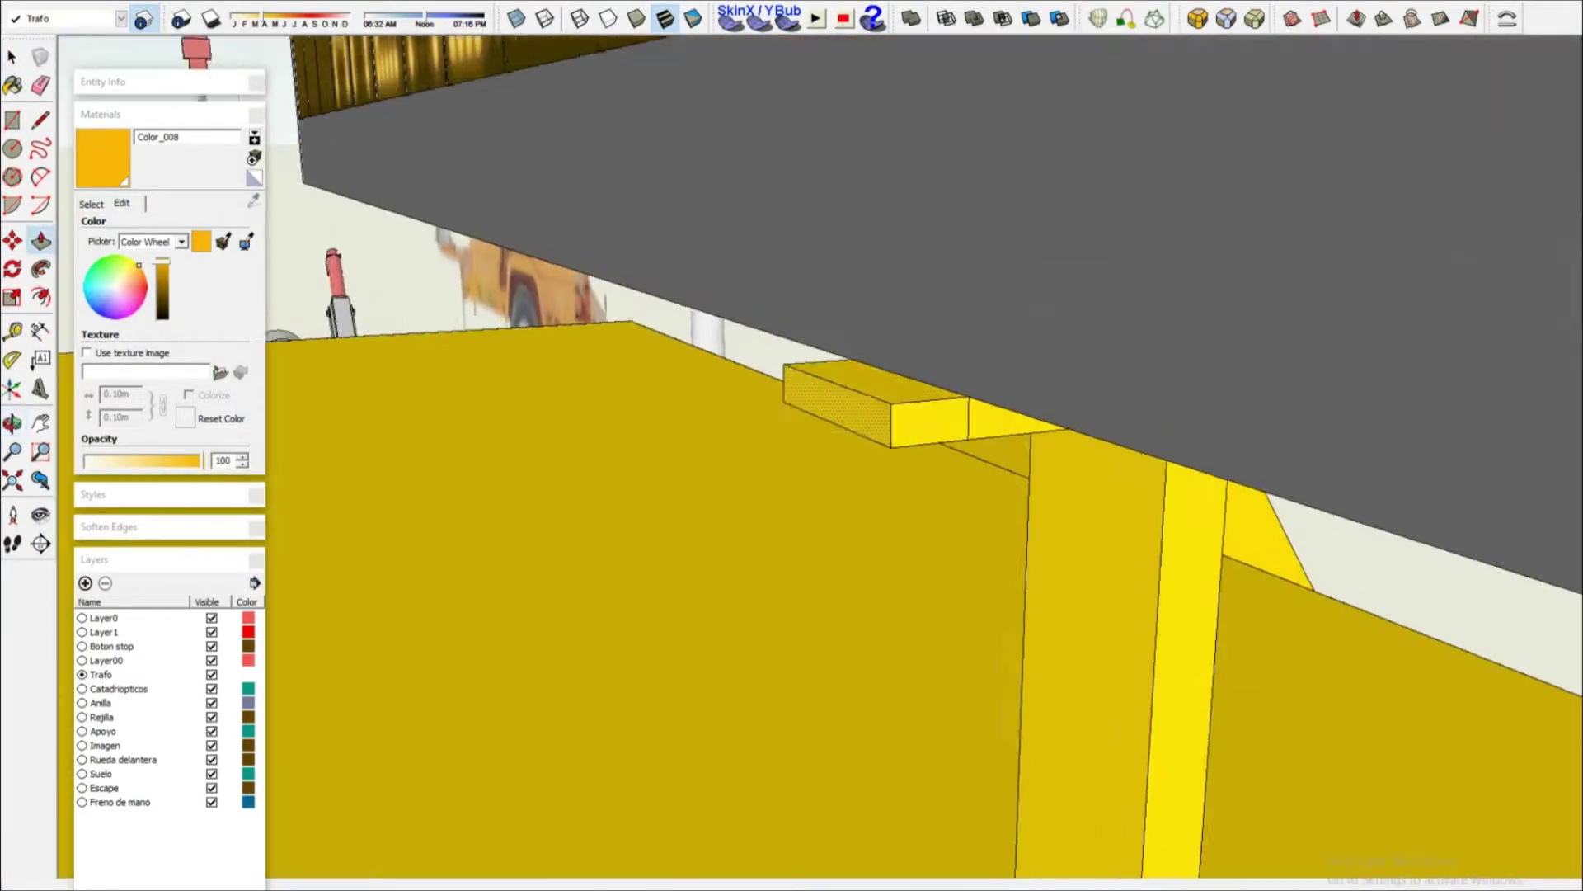
key("e")
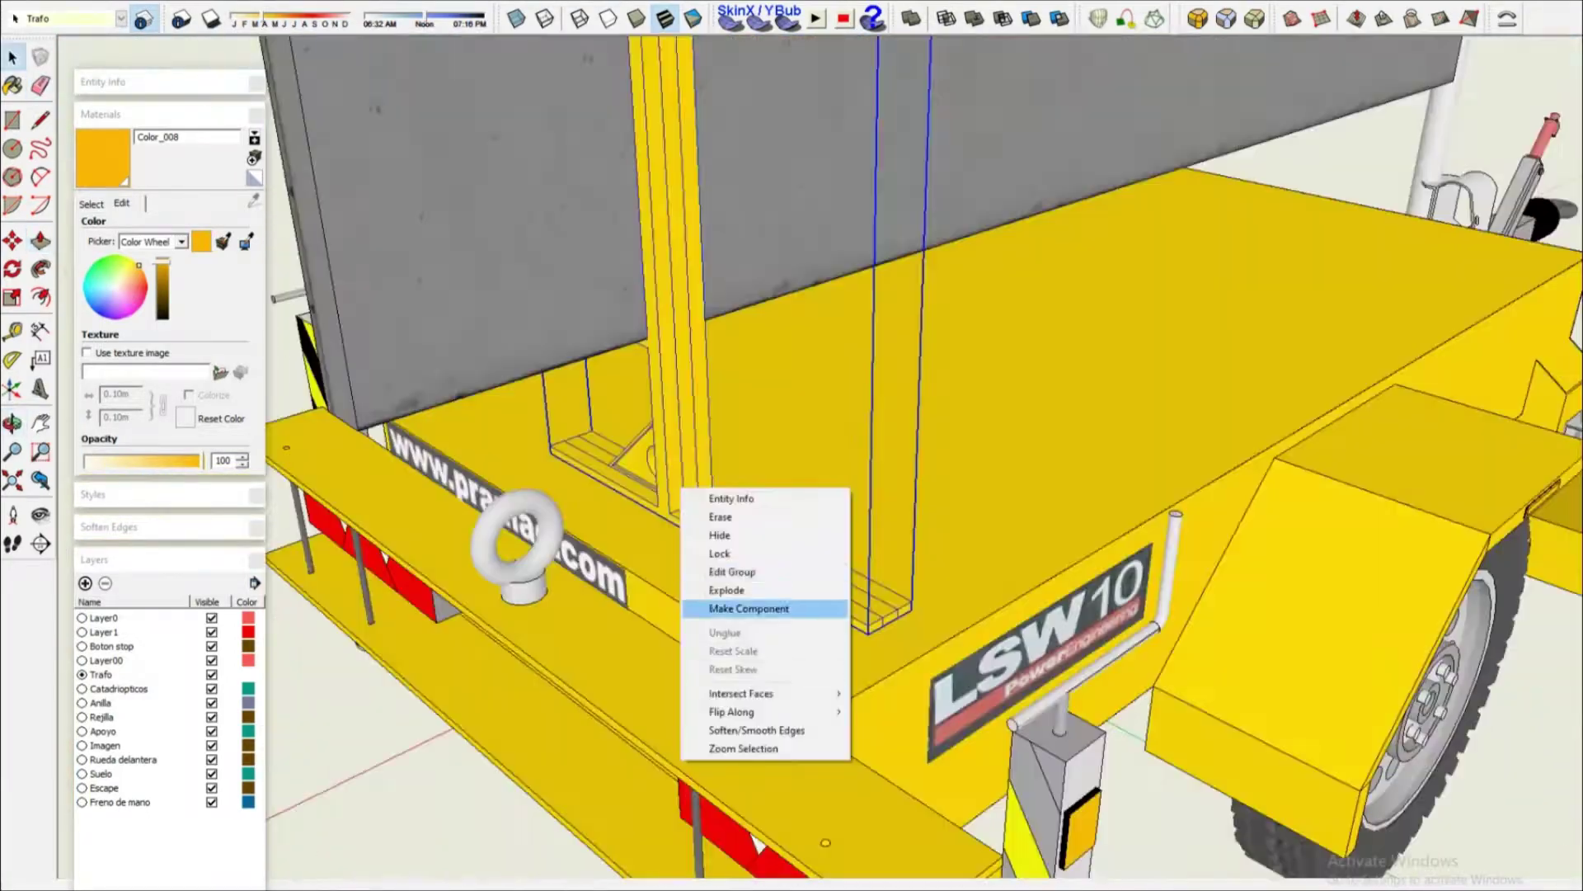
key("m")
left_click(713, 569)
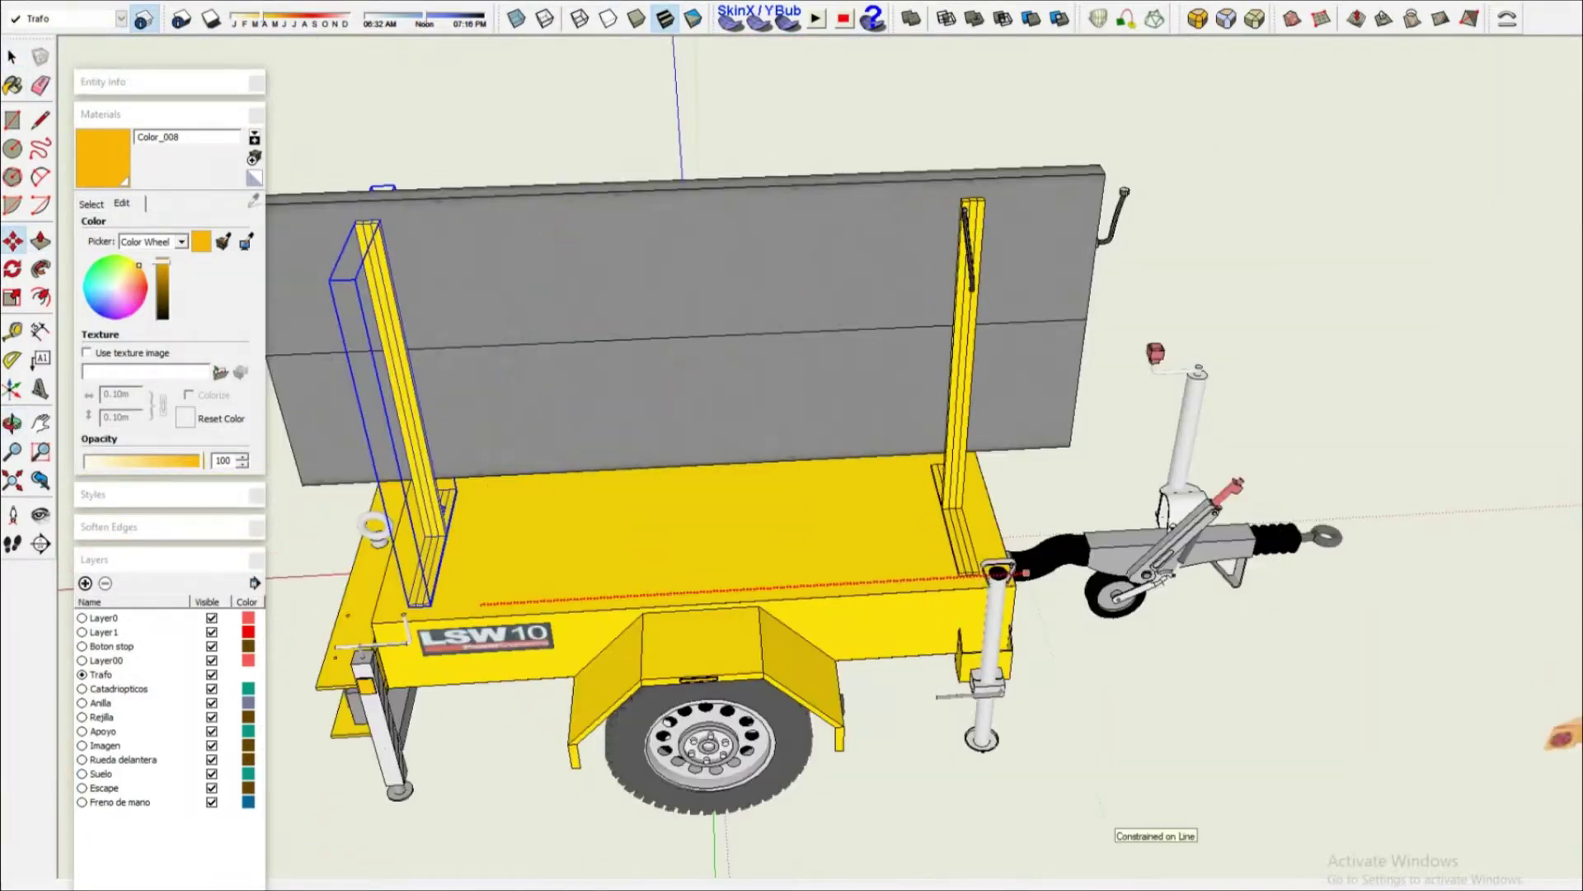
Name the new layer 'Traffic sign'.
key("space")
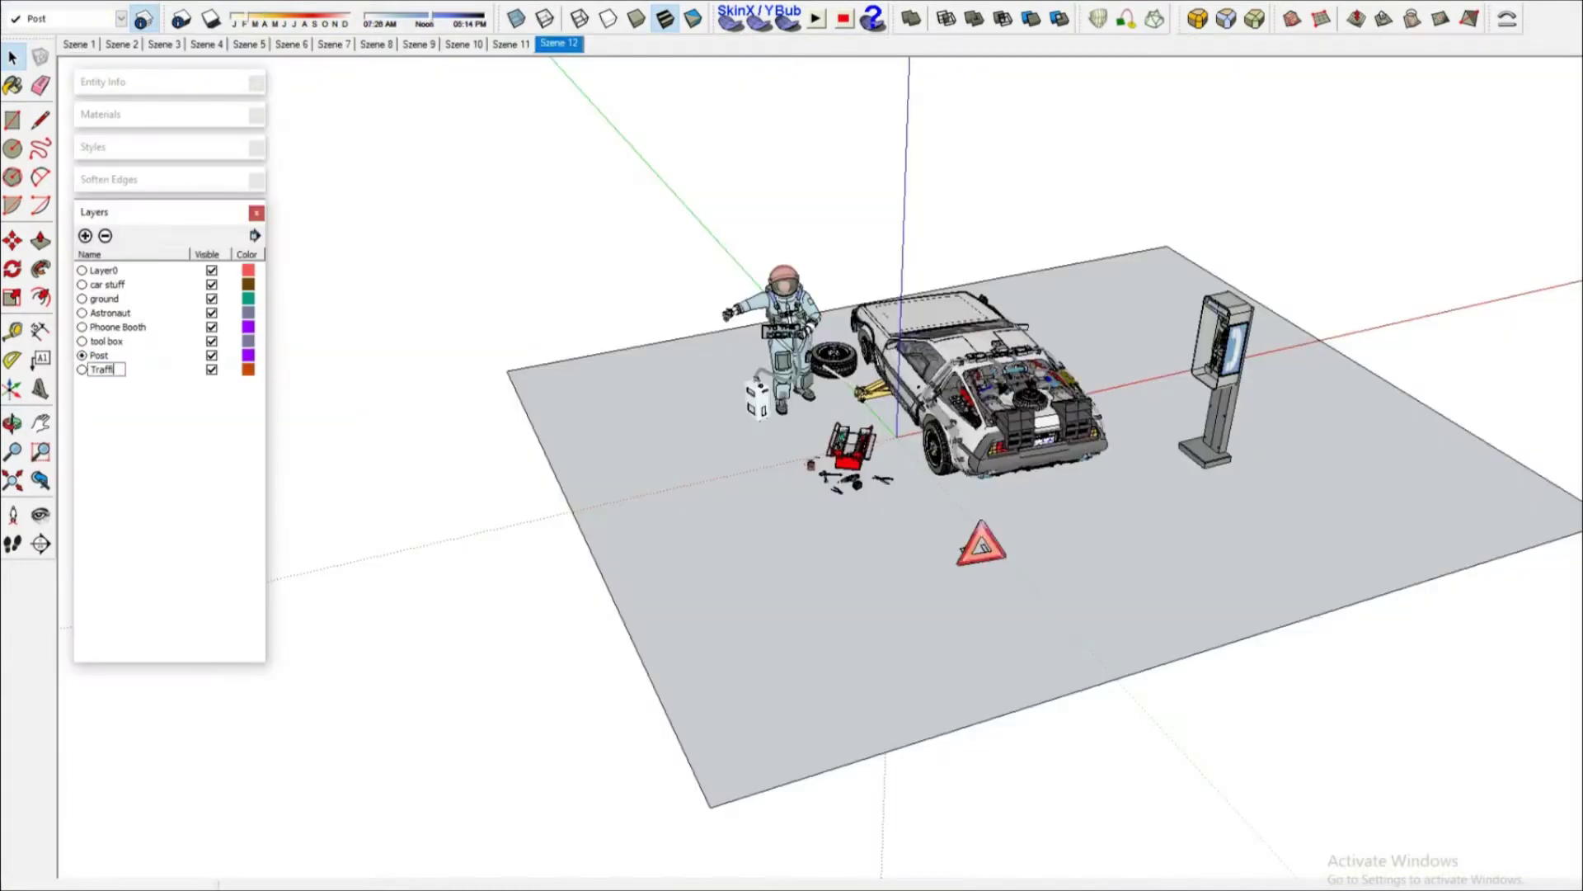
type("c sign")
key("Return")
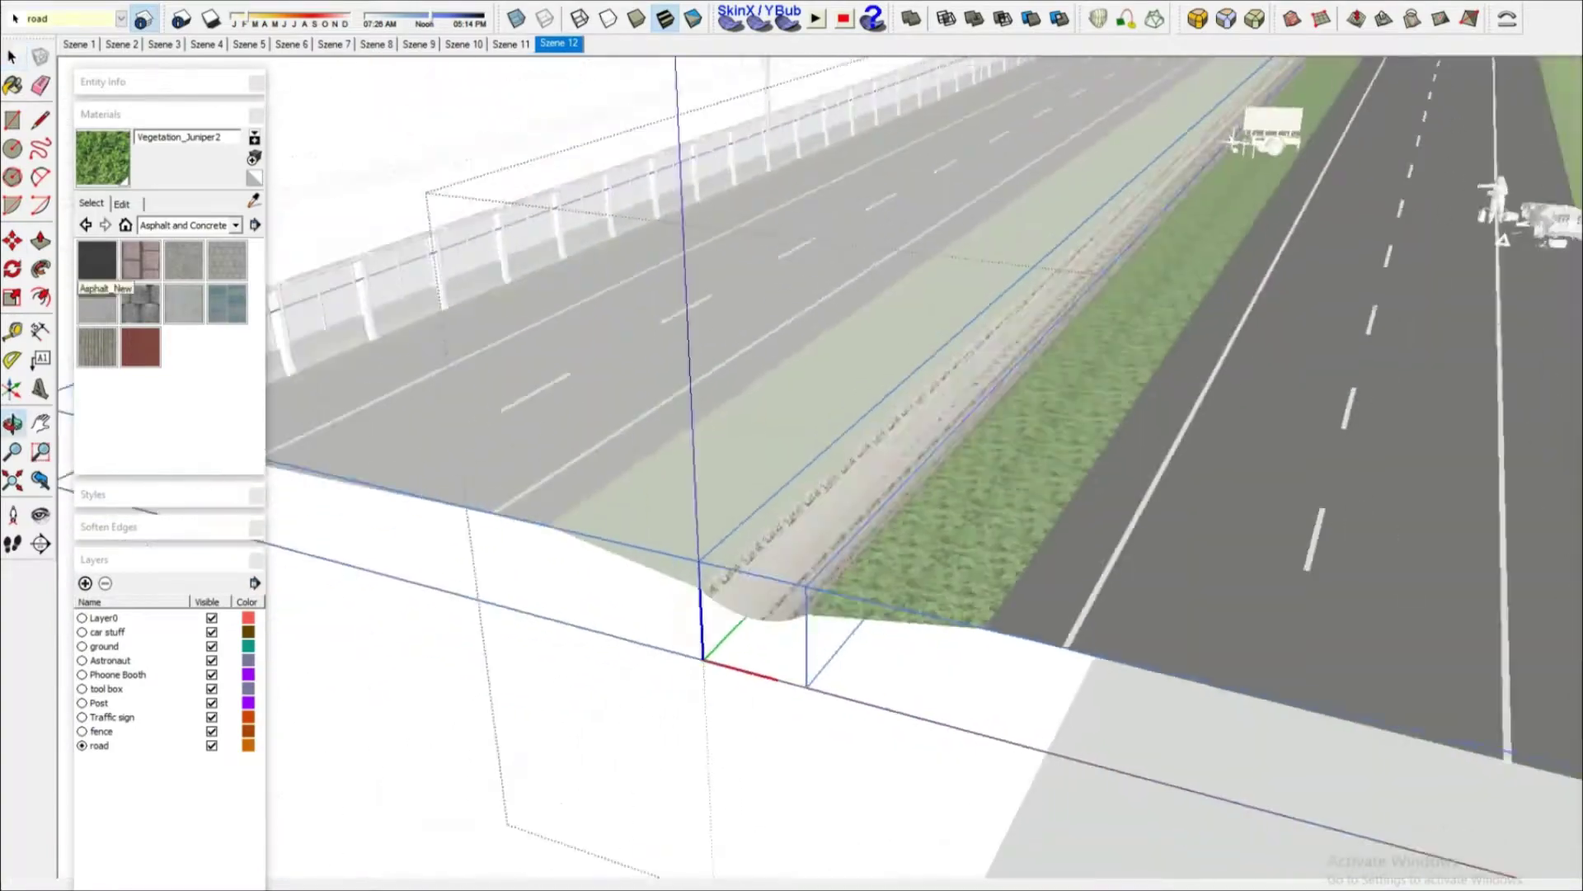
Move the barrel into position along the highway's outer edge.
key("m")
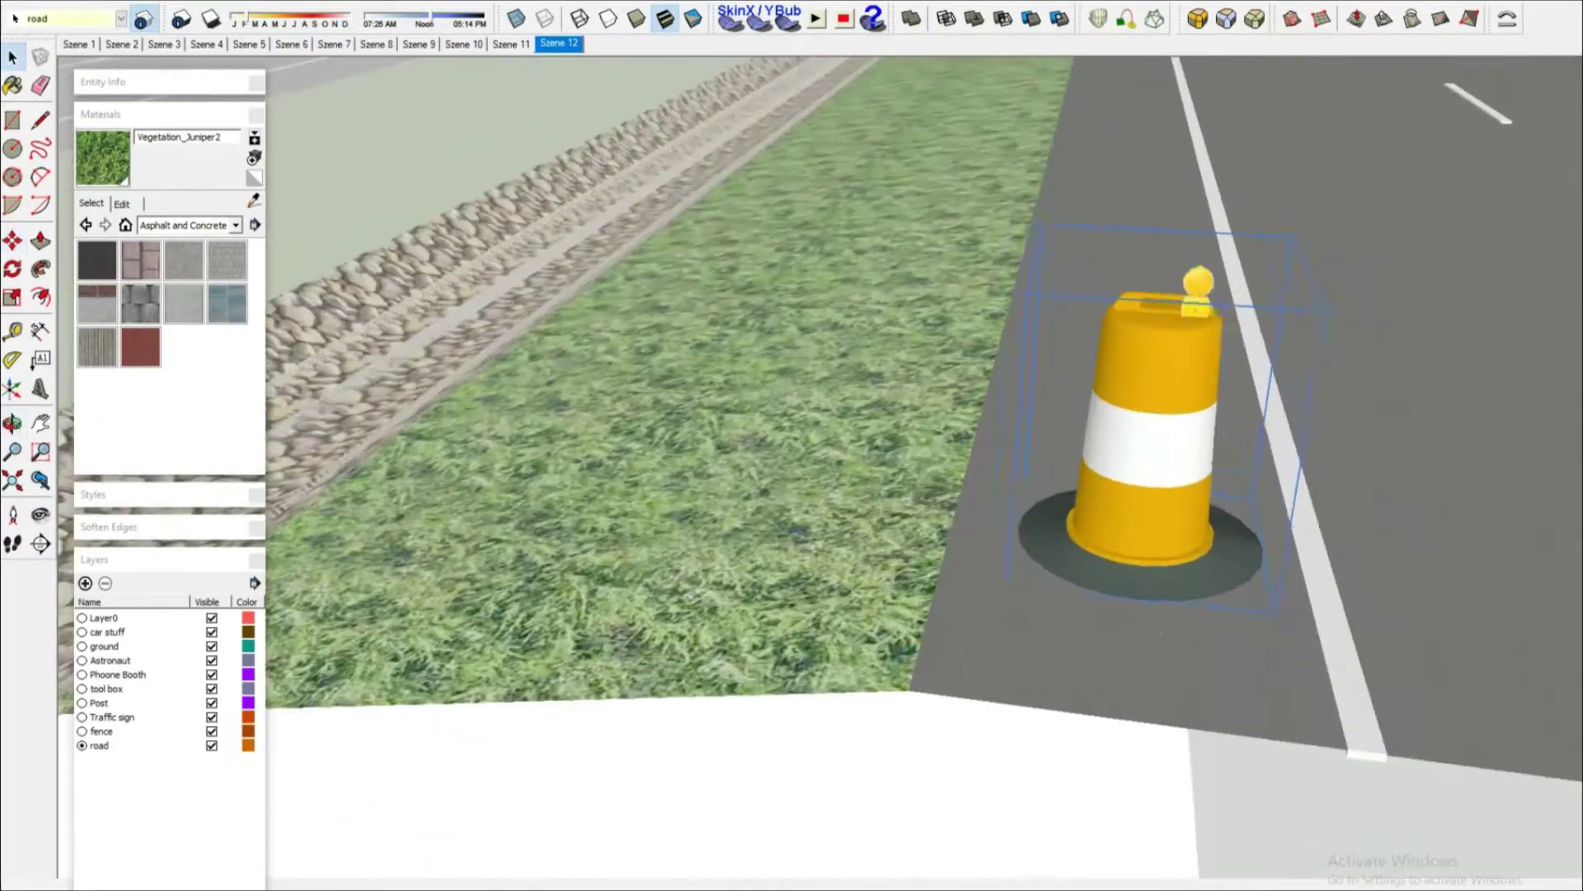
key("space")
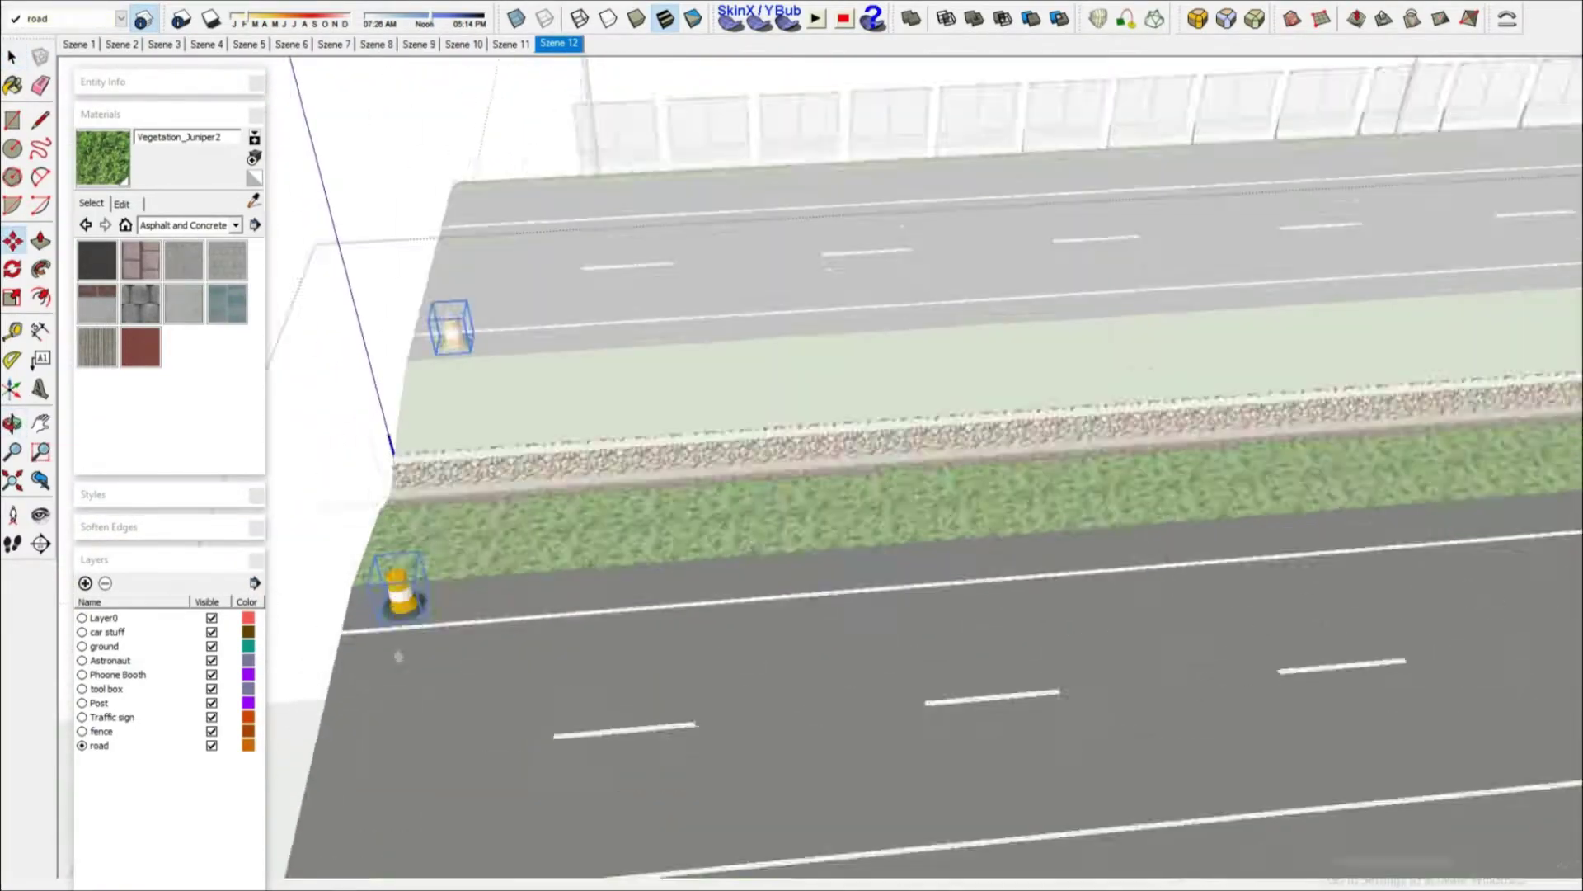
key("m")
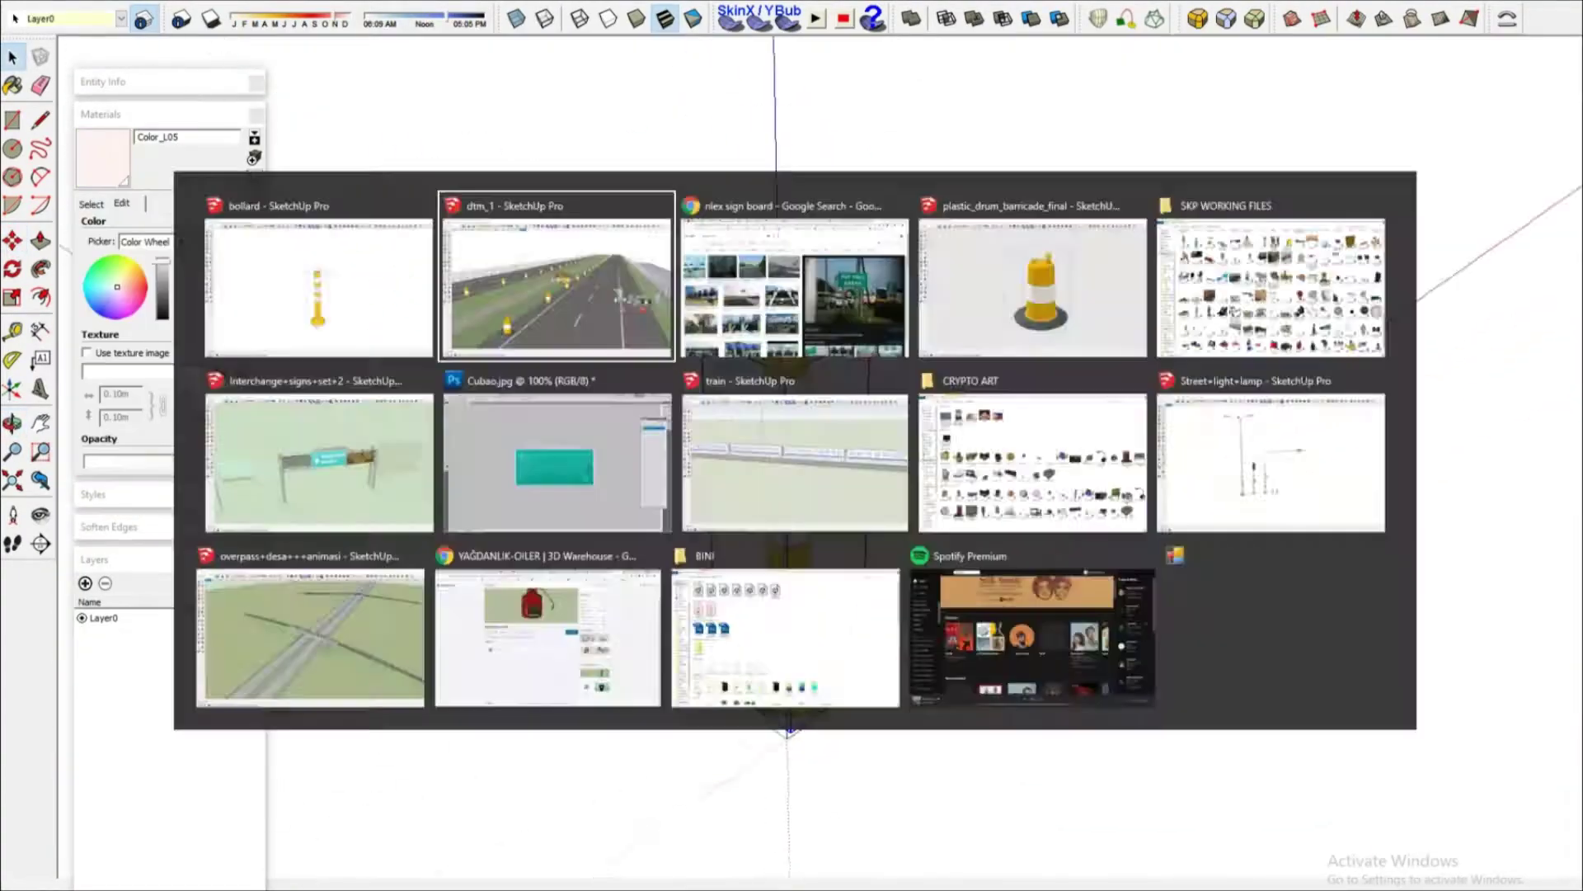
Paste the yellow bollard by the fence and check the road from ground level.
key("alt+Tab")
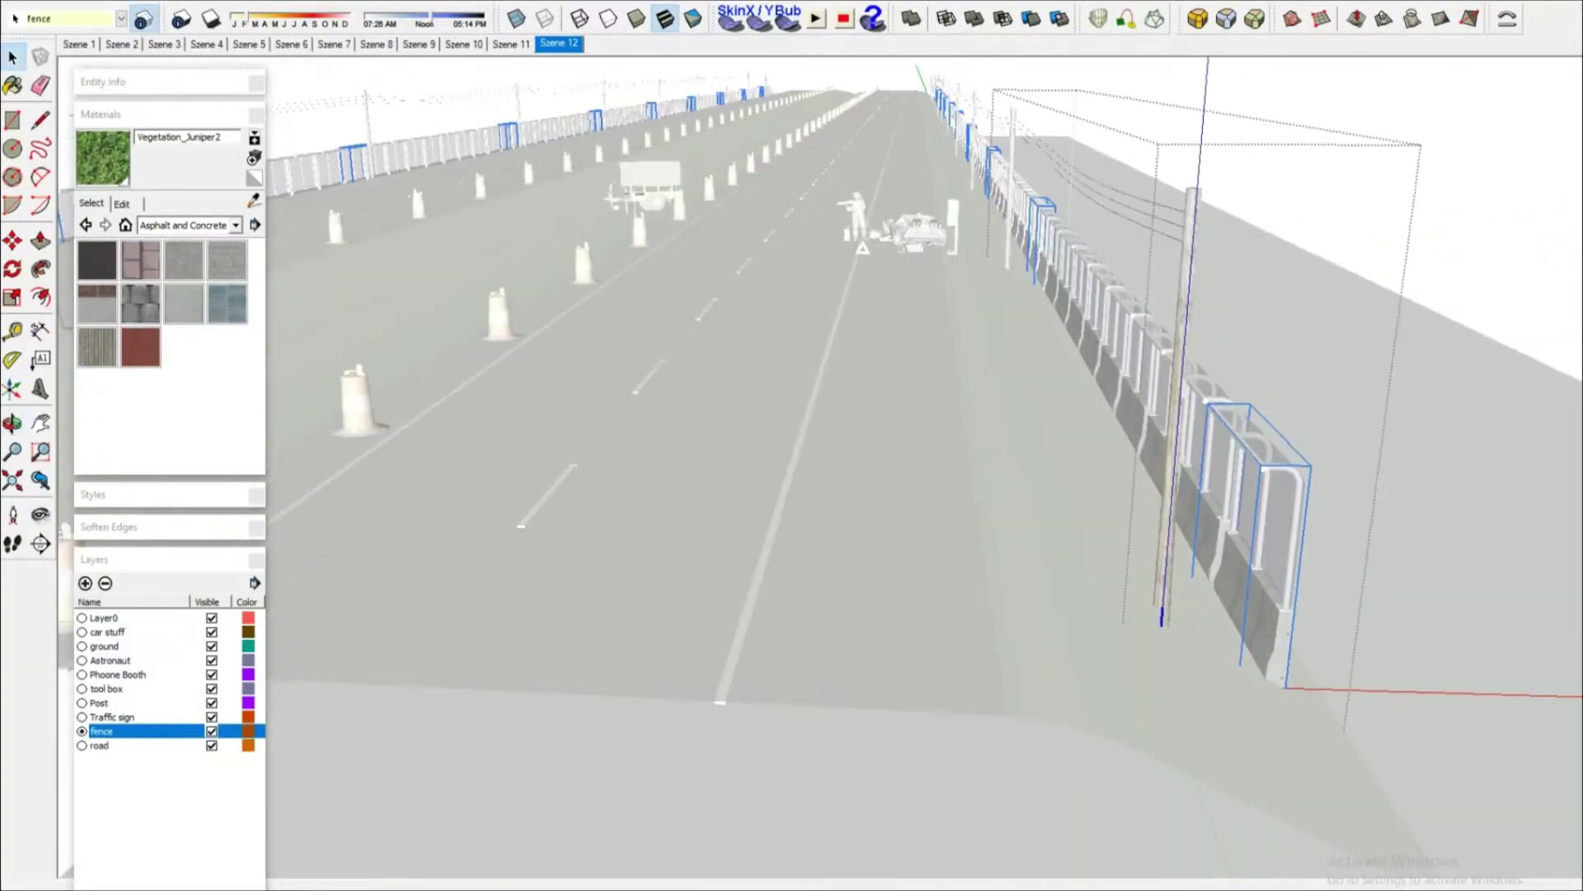
key("ctrl+v")
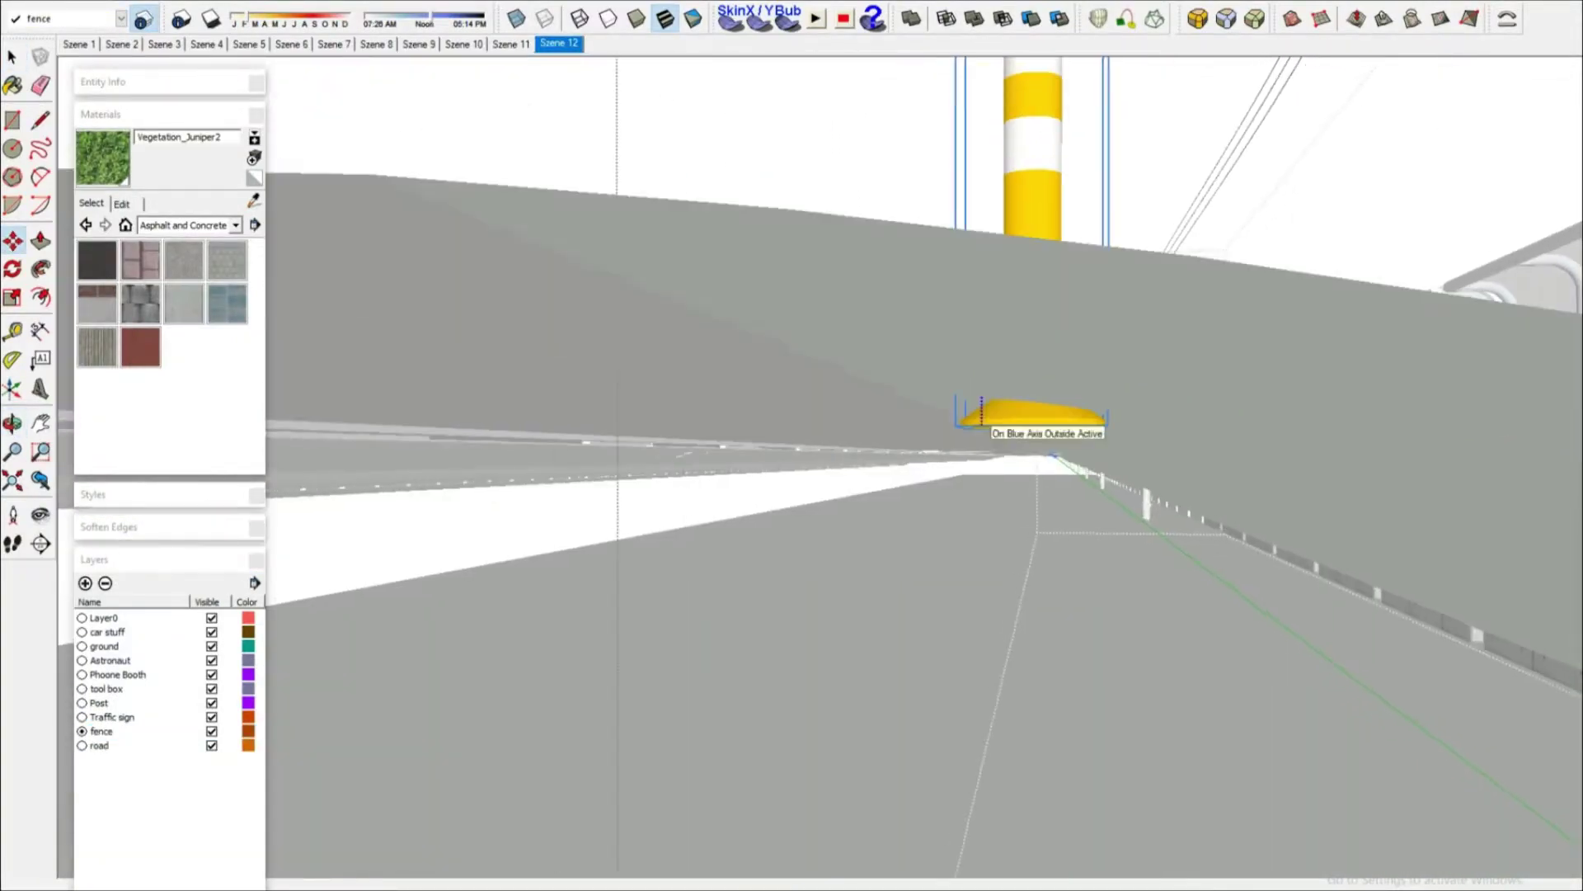
mouse_move(981, 412)
middle_mouse_down()
mouse_move(1105, 569)
mouse_move(672, 365)
mouse_move(661, 329)
mouse_move(831, 538)
middle_mouse_up()
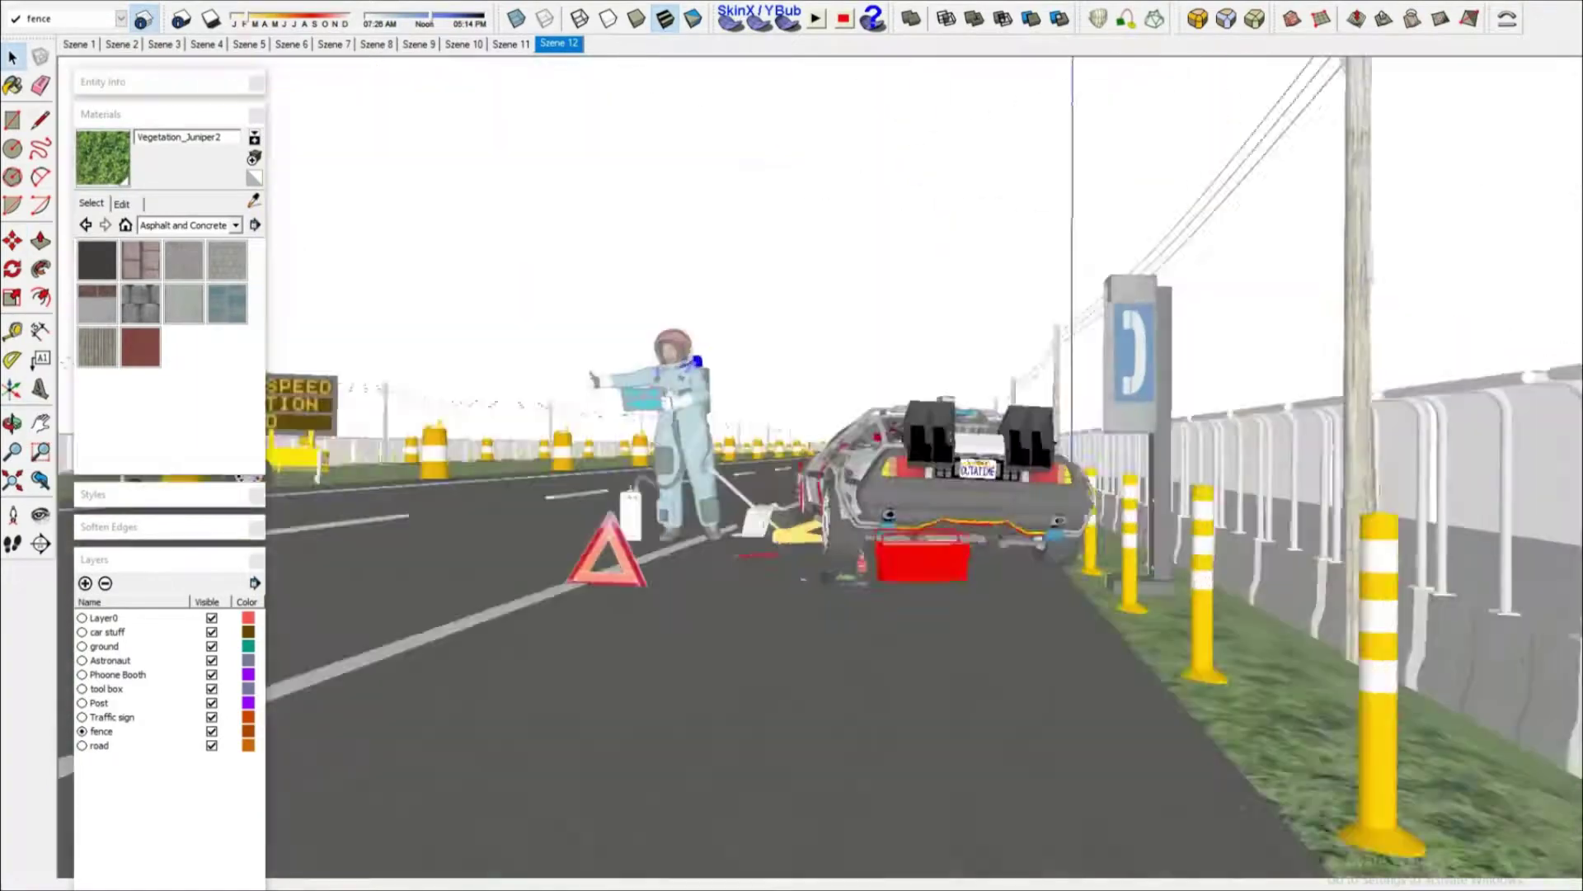
middle_click_drag(924, 462, 924, 577)
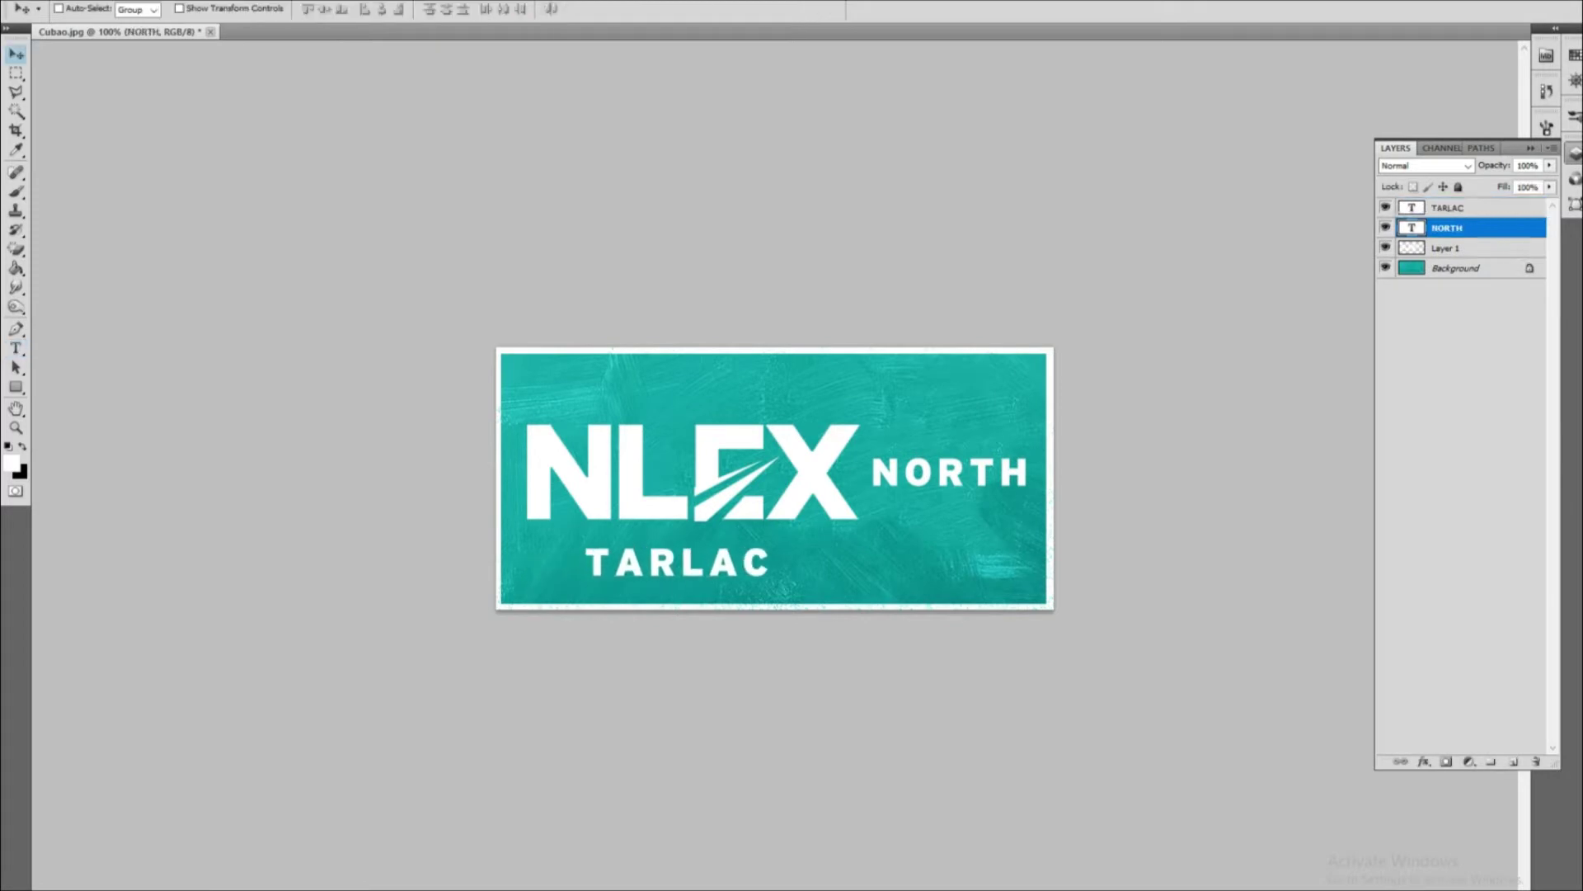
Paste the arrow onto the NLEX NORTH sign, cut it out, and group it with TARLAC.
key("ctrl+v")
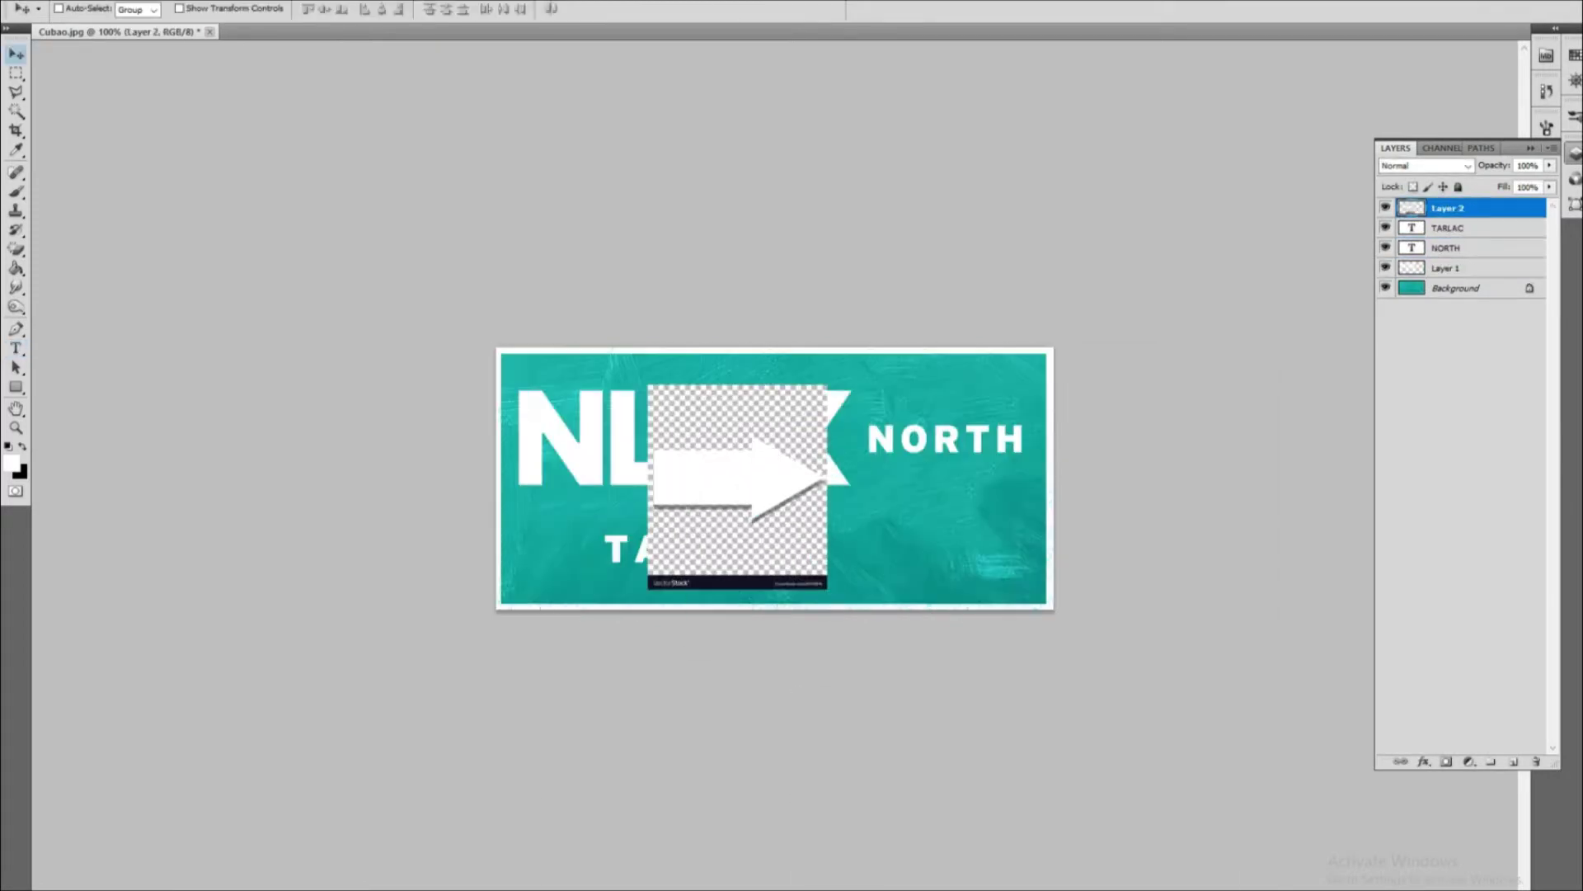
key("l")
key("ctrl+plus")
left_click(534, 423)
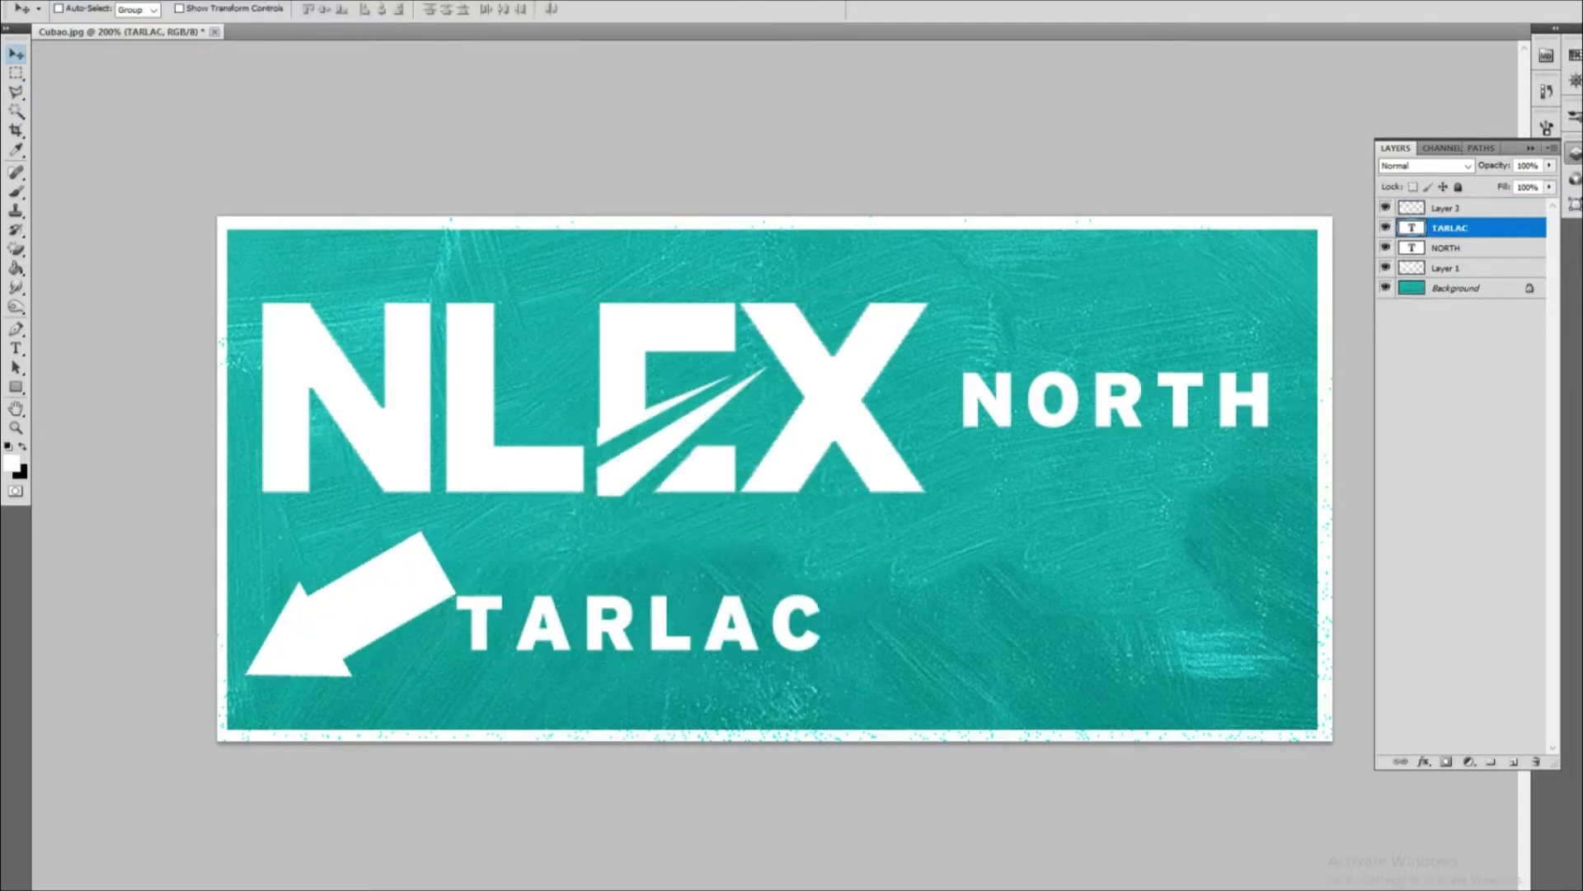
left_click(1448, 227, "ctrl")
right_click(1448, 230)
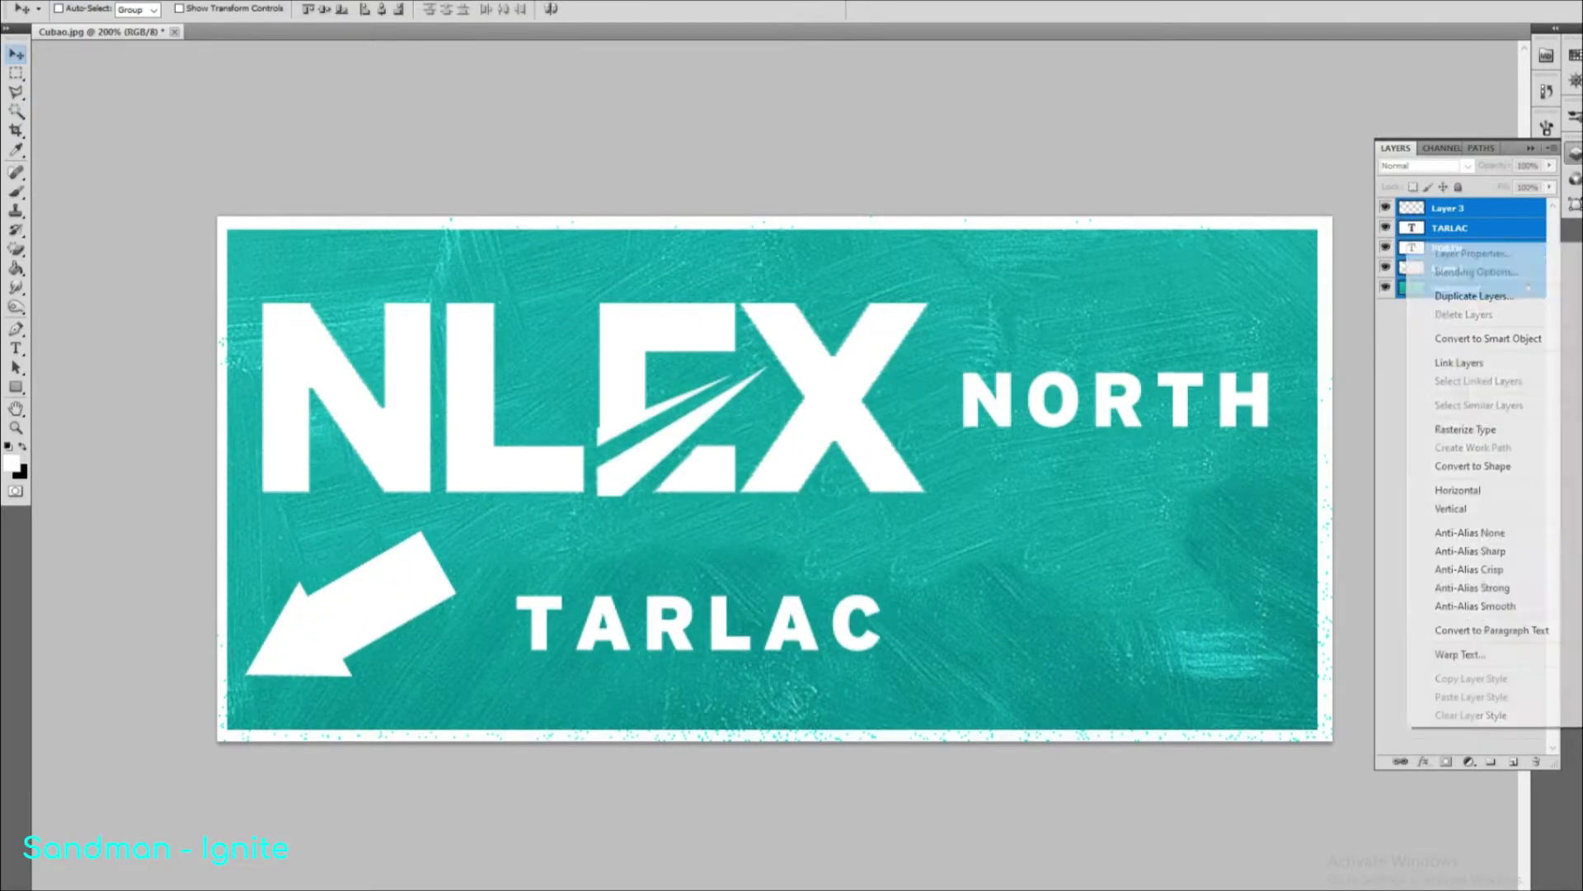
key("alt+Tab")
Paste the MARIKINA COGEO overhead sign into the highway model and orbit around it.
key("ctrl+v")
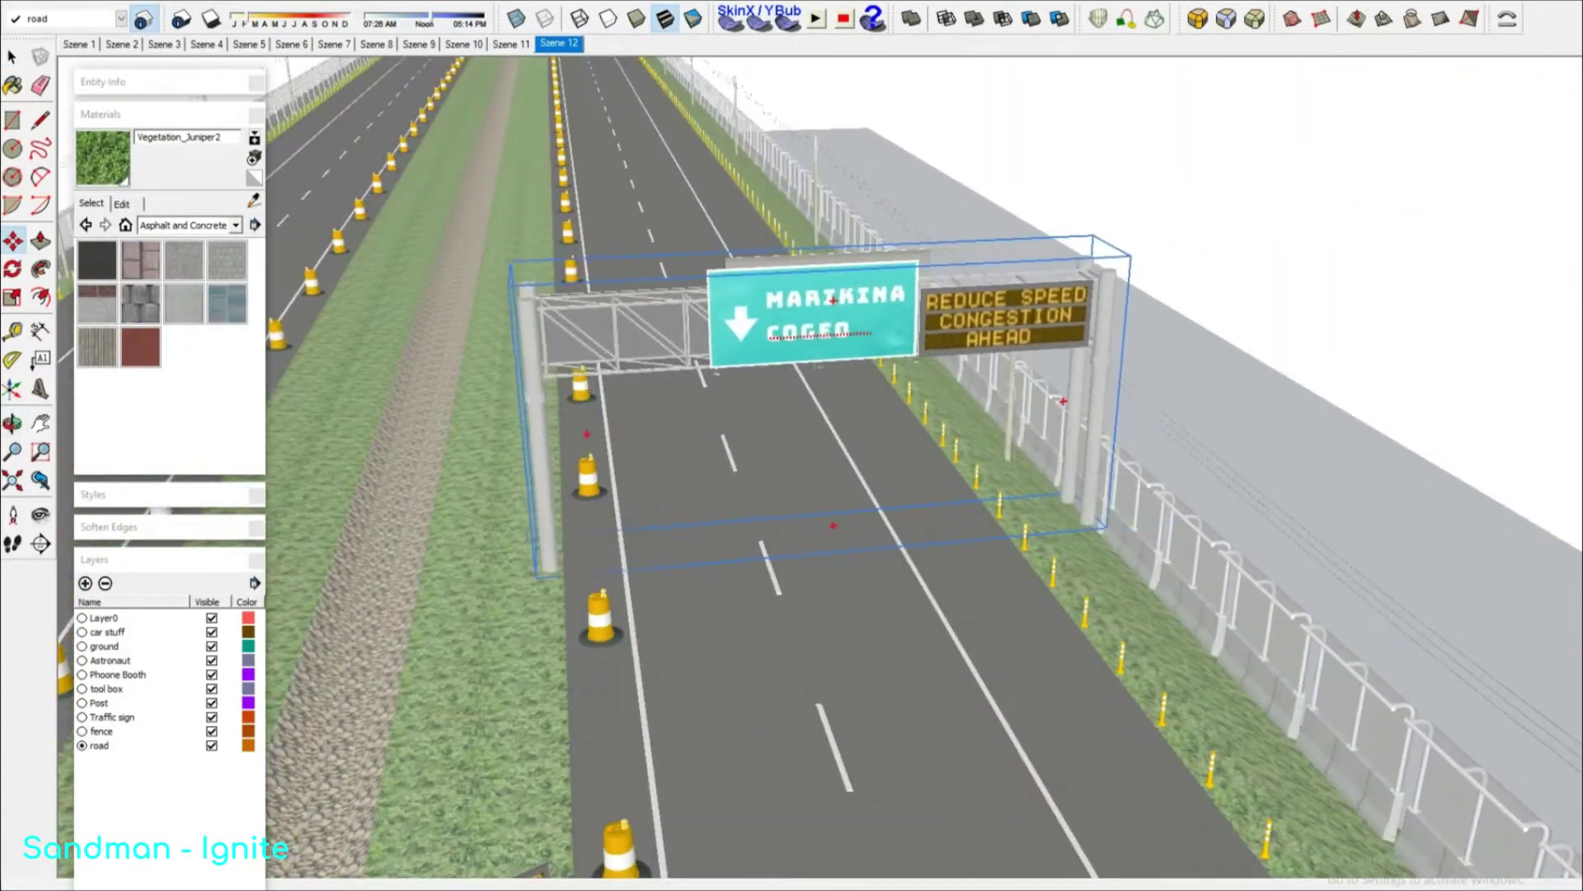
mouse_move(833, 525)
middle_mouse_down()
mouse_move(1038, 504)
mouse_move(1015, 765)
mouse_move(973, 626)
middle_mouse_up()
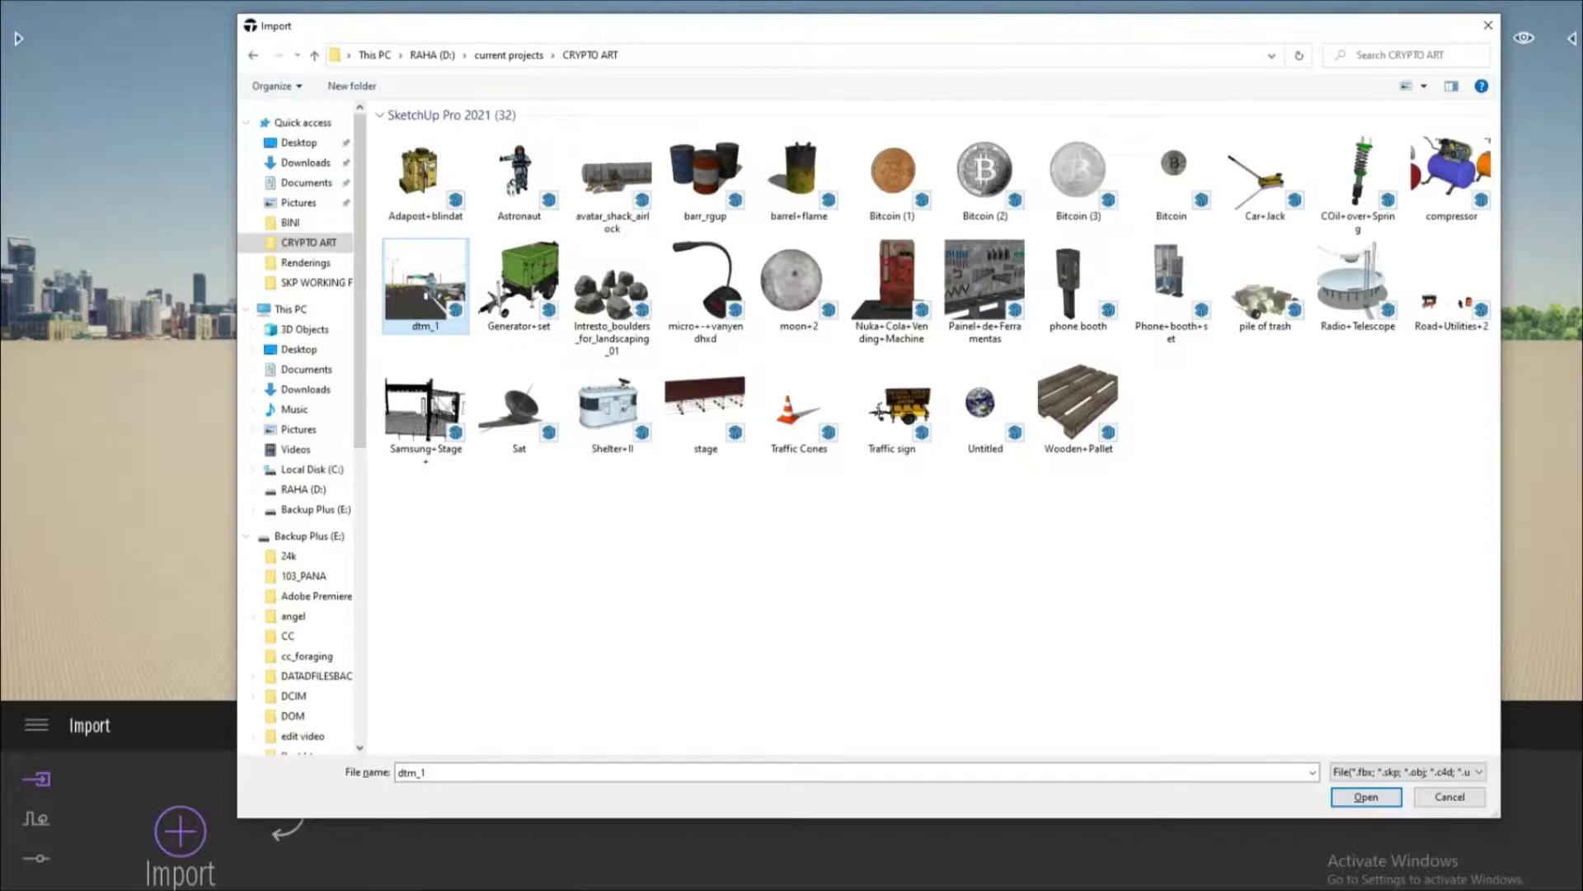
Confirm dtm_1 as the file to import into the highway model.
key("Return")
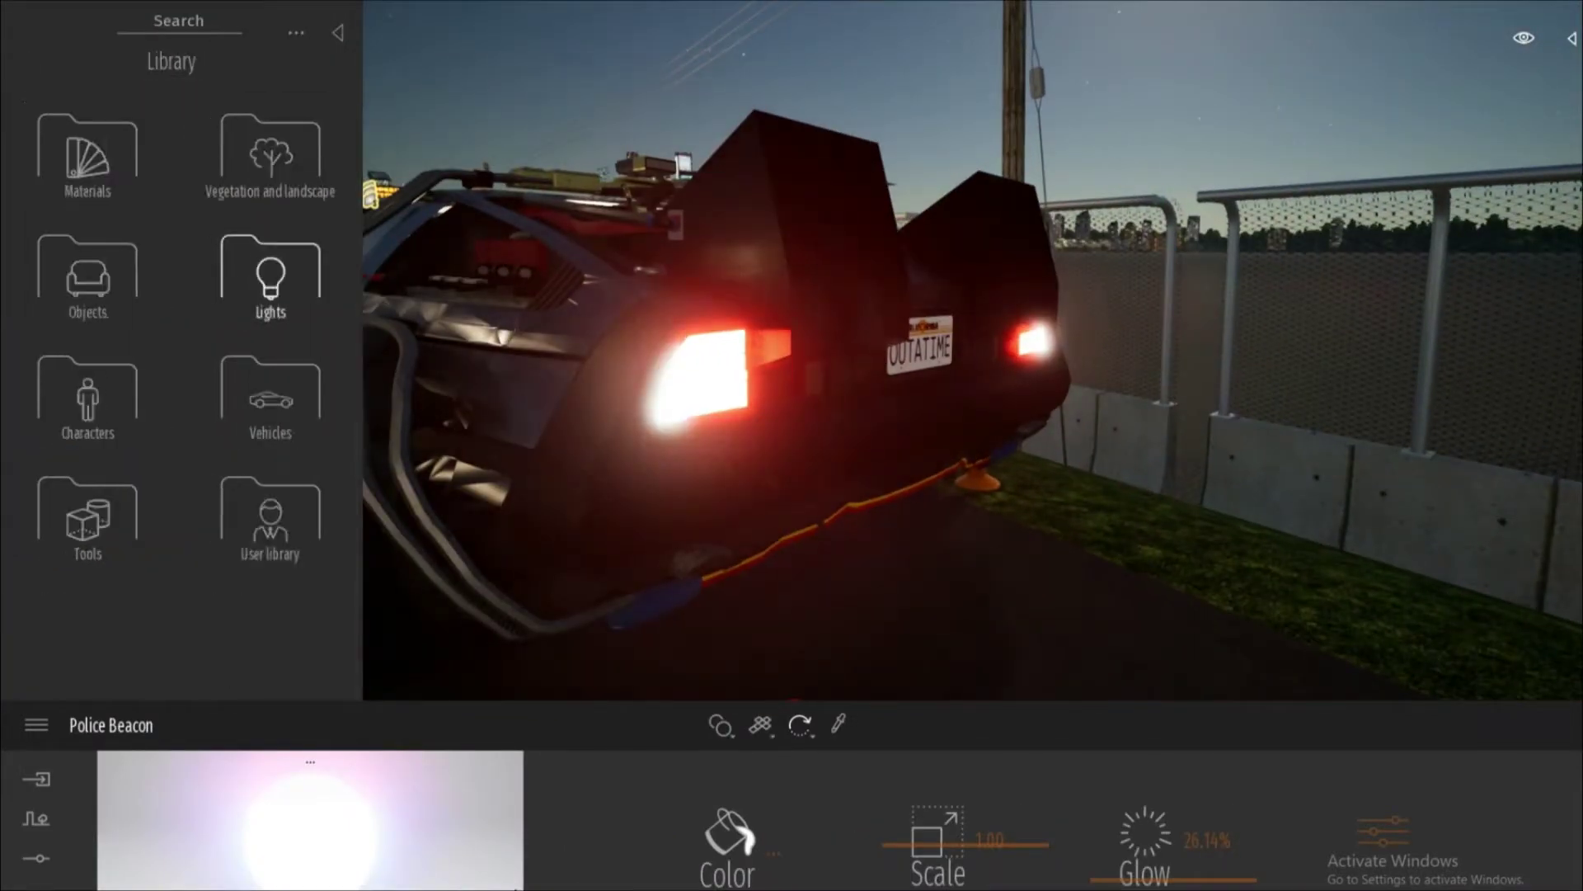
Browse the collection of IES light presets.
left_click(271, 277)
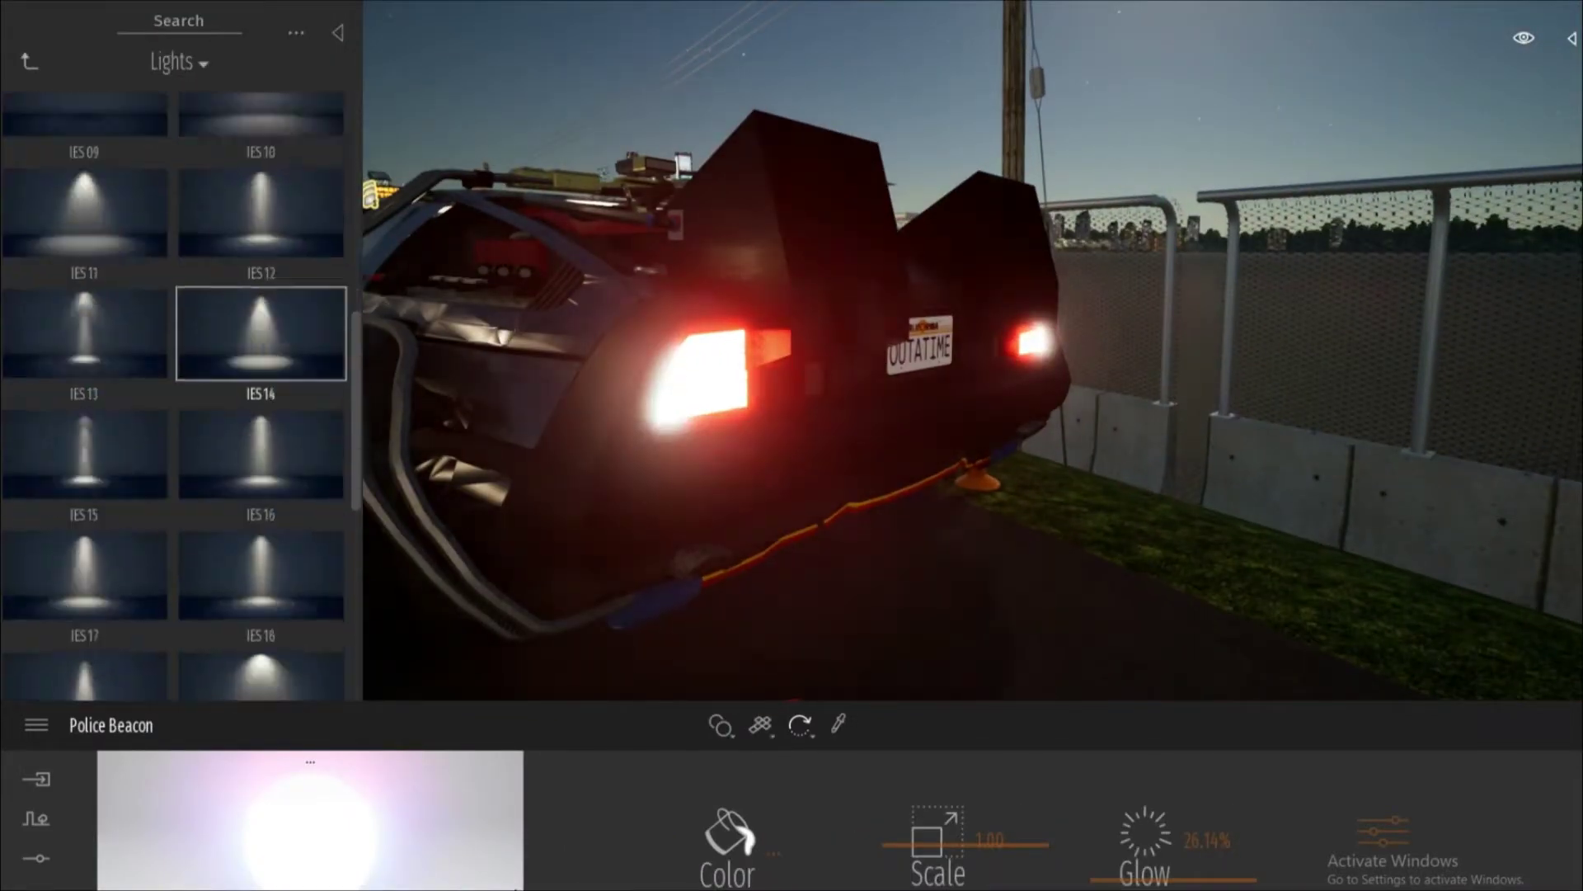
scroll(264, 371, "down", 3)
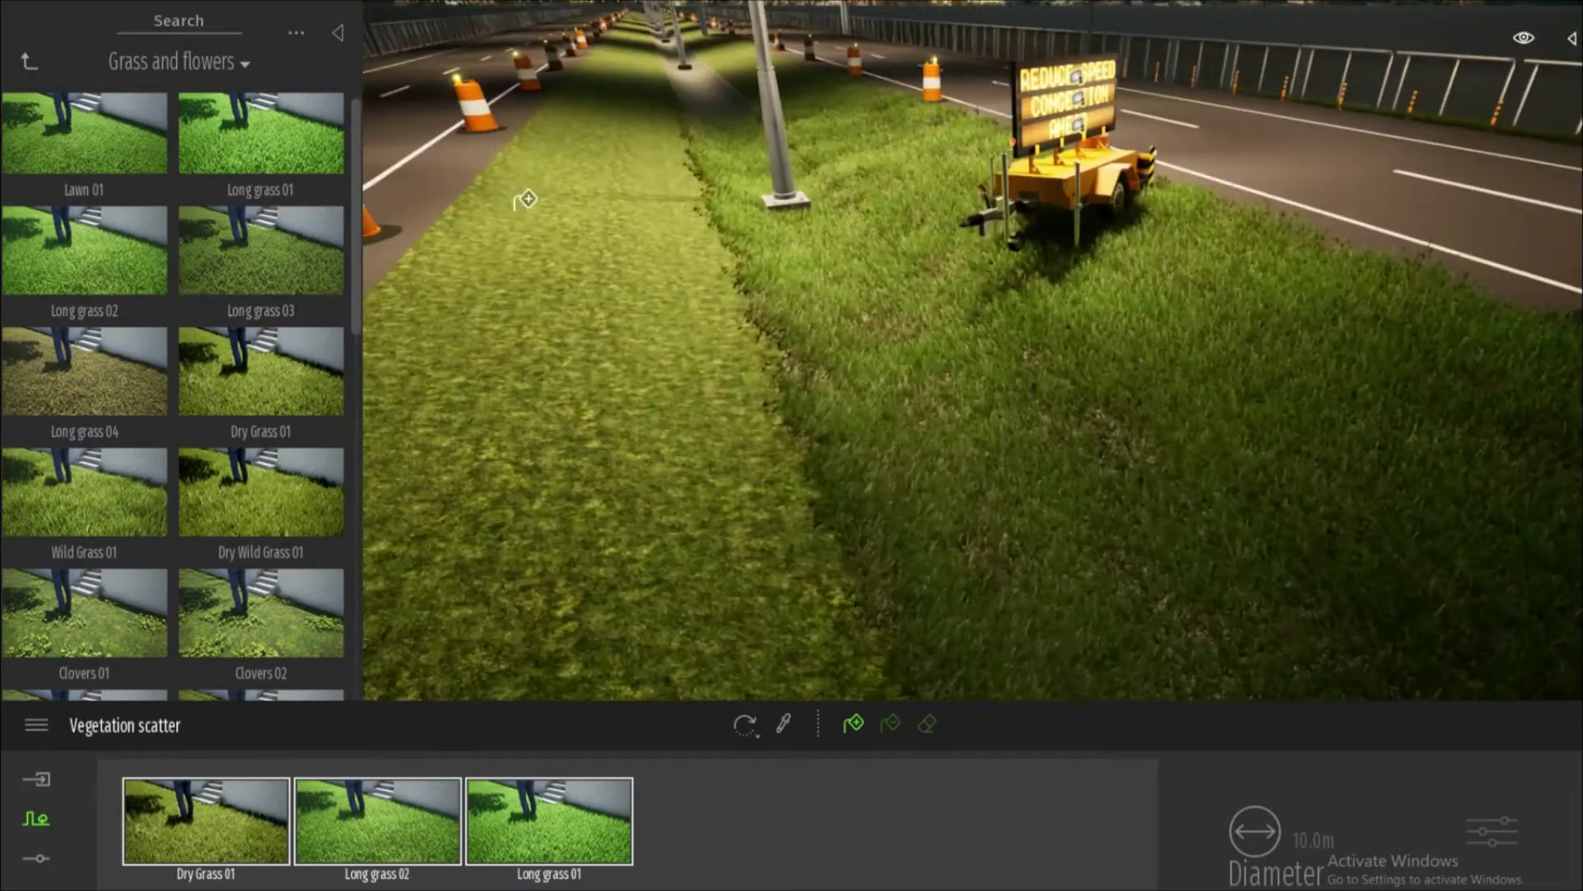
Scatter grass along the roadside median and cover the terrain with the Nature Grassy ground material.
left_click(520, 202)
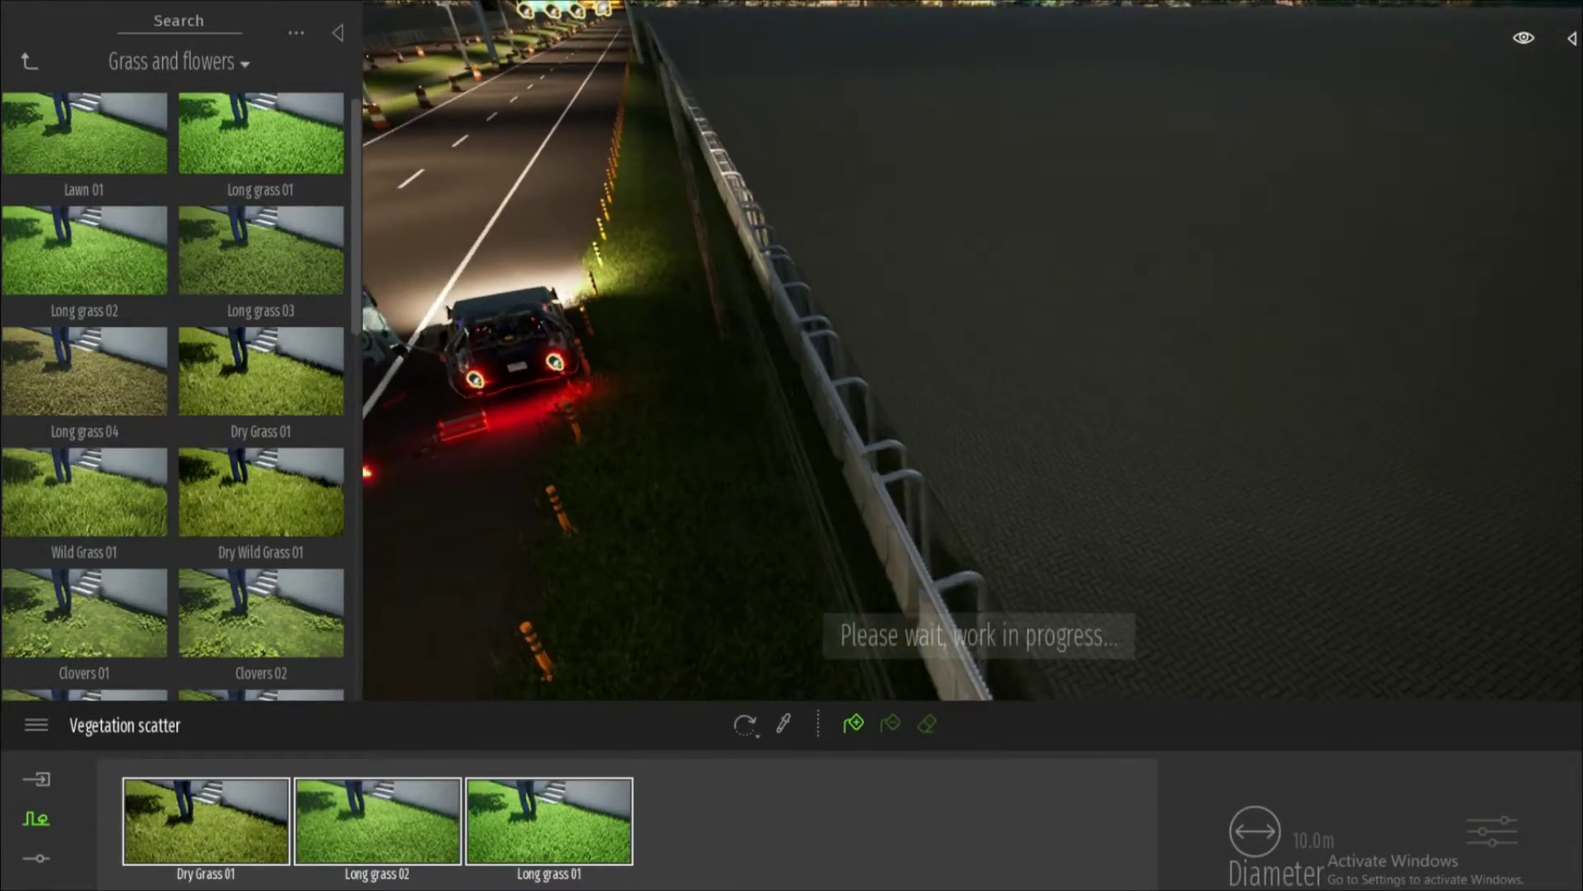
left_click(29, 60)
left_click(253, 157)
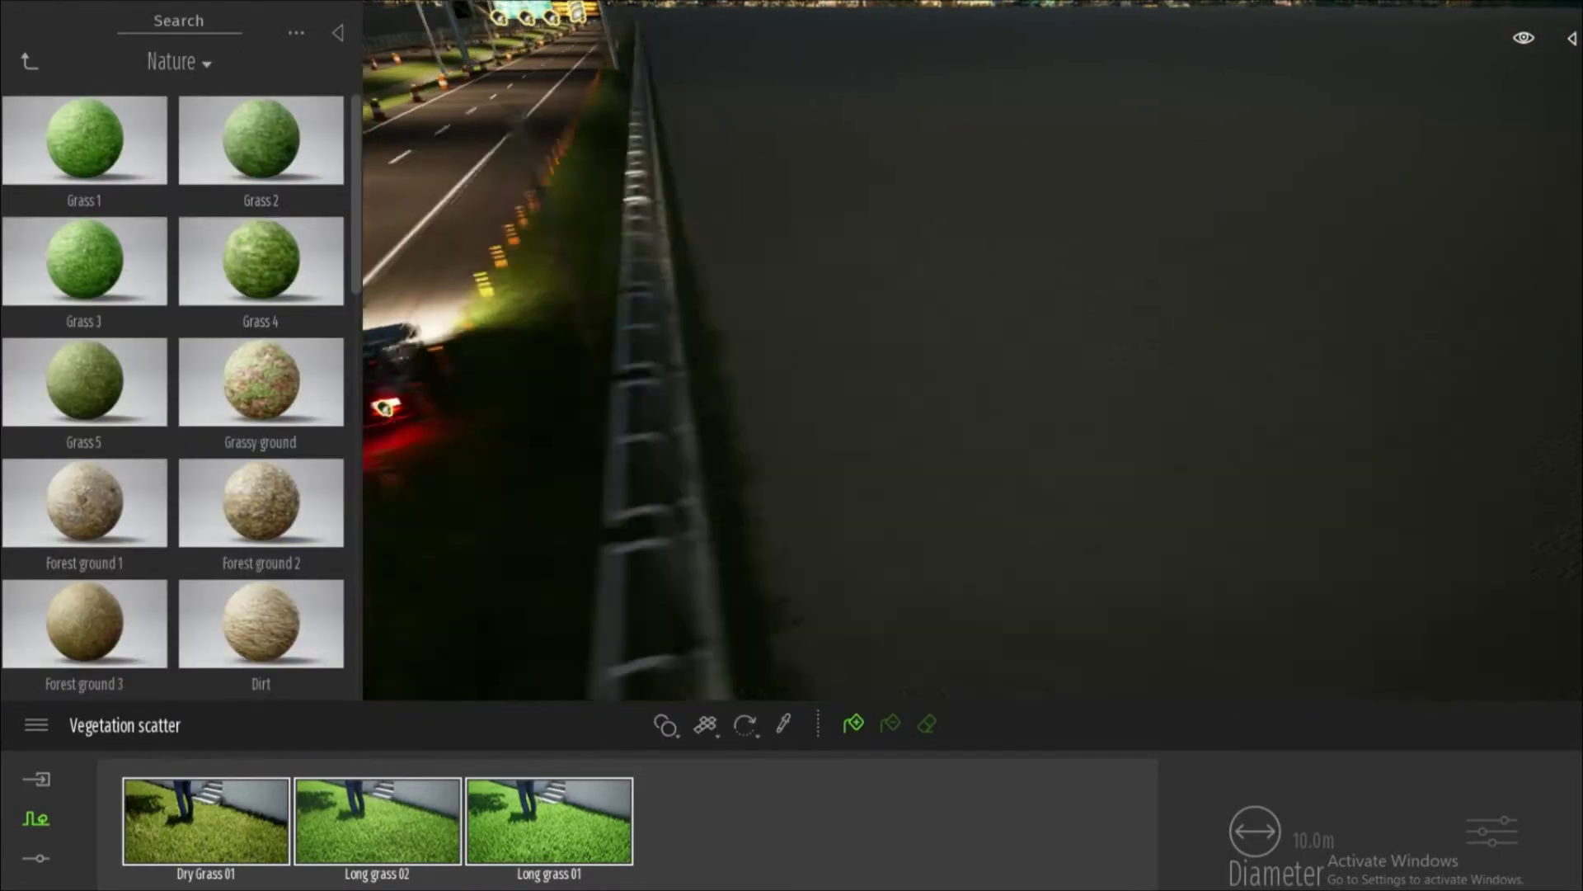
left_click(261, 261)
left_click_drag(424, 357, 462, 379)
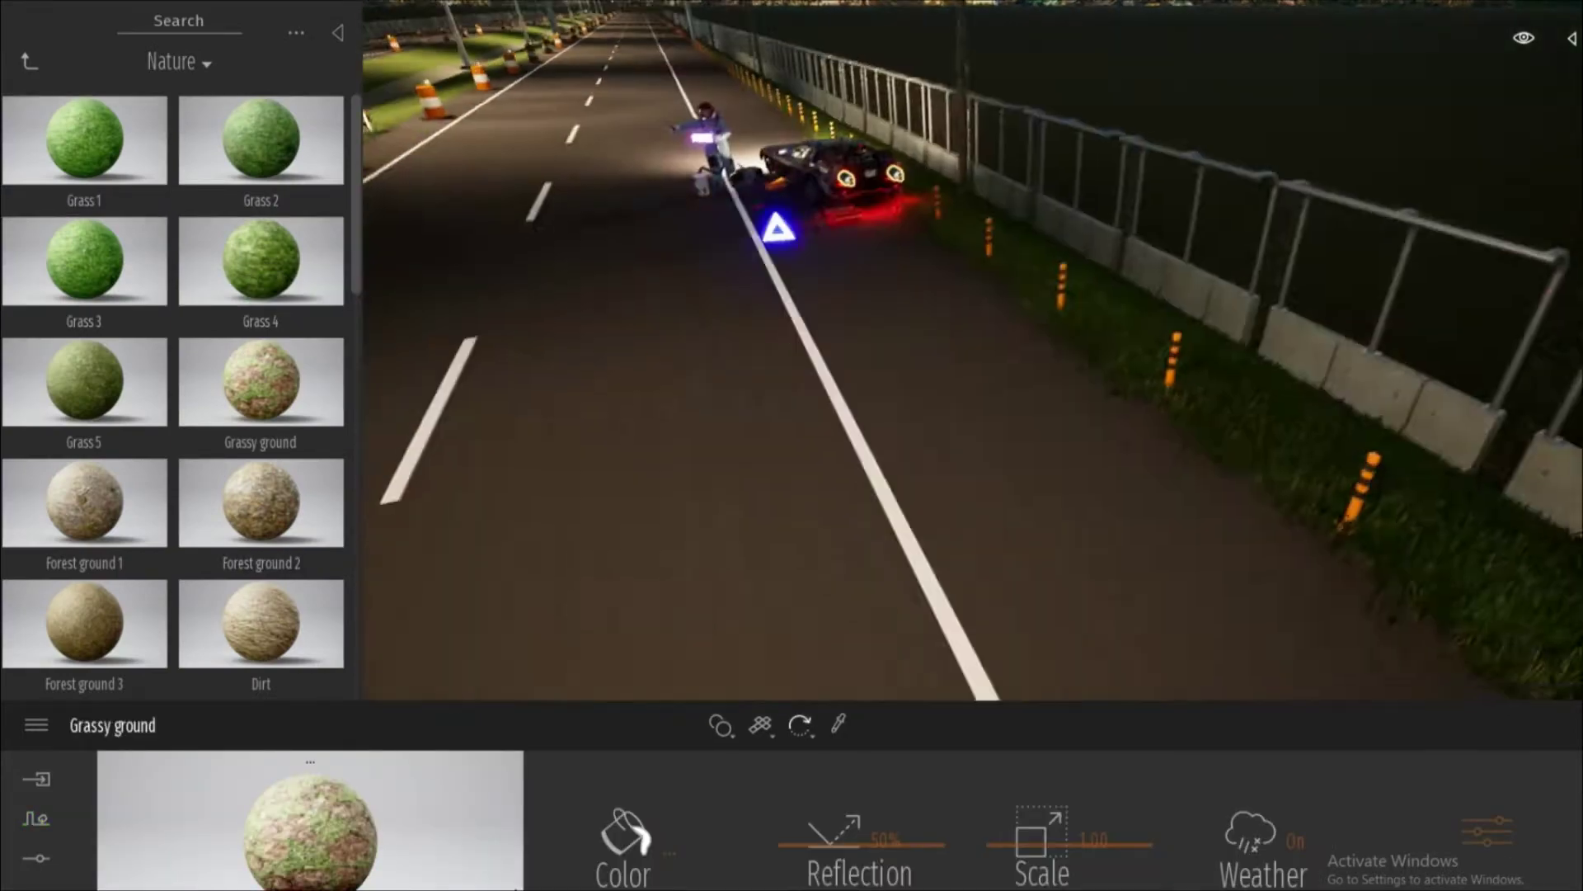
left_click(36, 857)
left_click(524, 831)
Choose a different background picture, adjust the time of day, and locate the scene in Manila.
left_click(1493, 829)
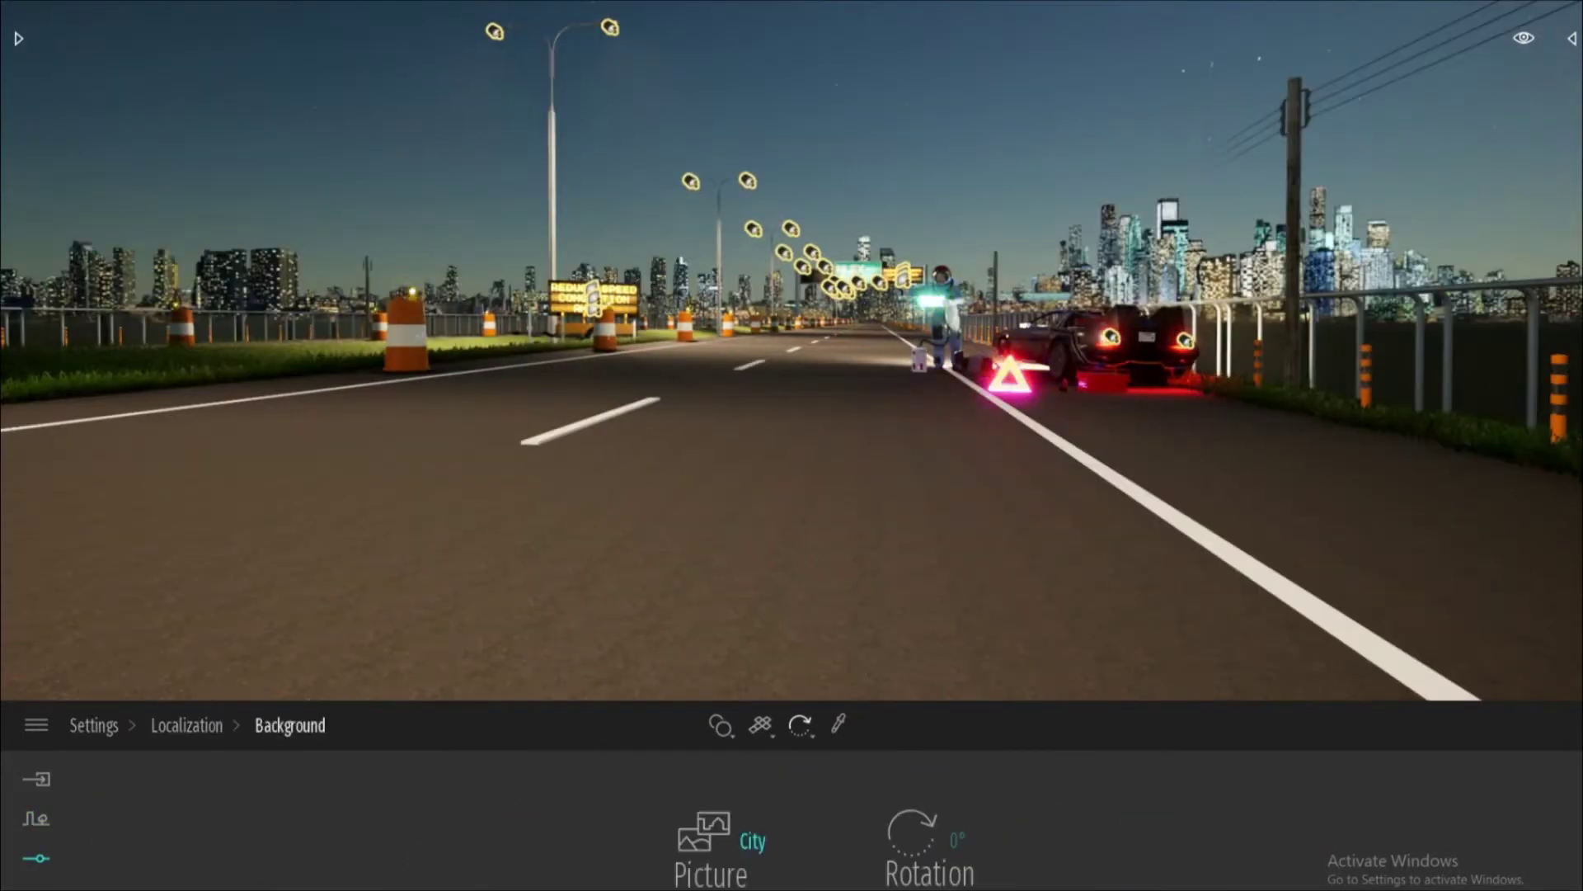
left_click(710, 832)
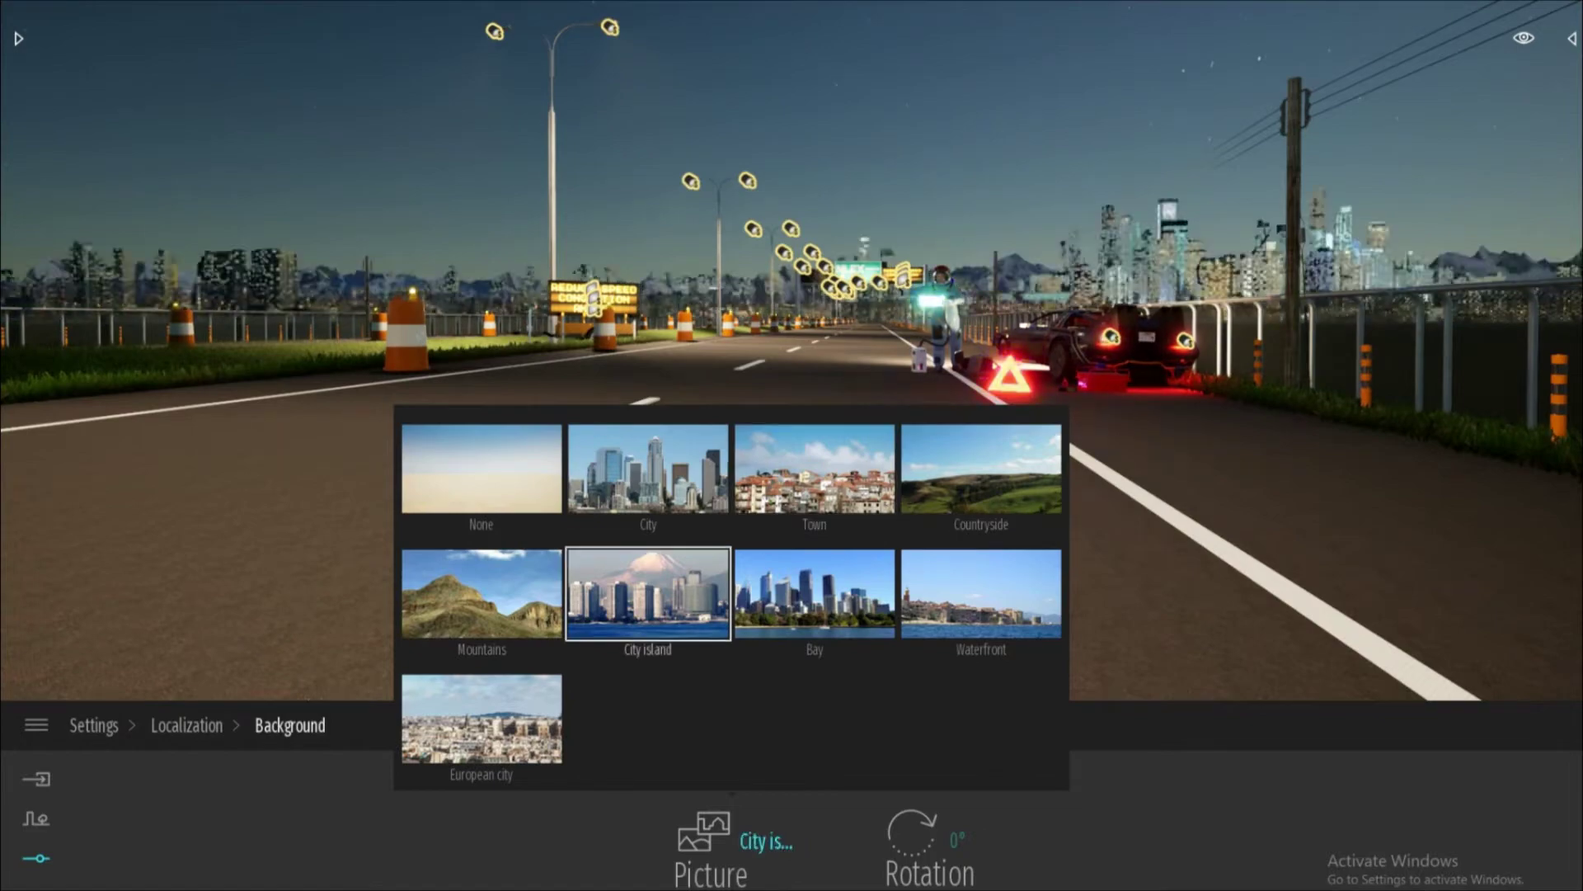
left_click(981, 468)
mouse_move(791, 494)
right_mouse_down("shift")
mouse_move(948, 495)
mouse_move(907, 495)
right_mouse_up("shift")
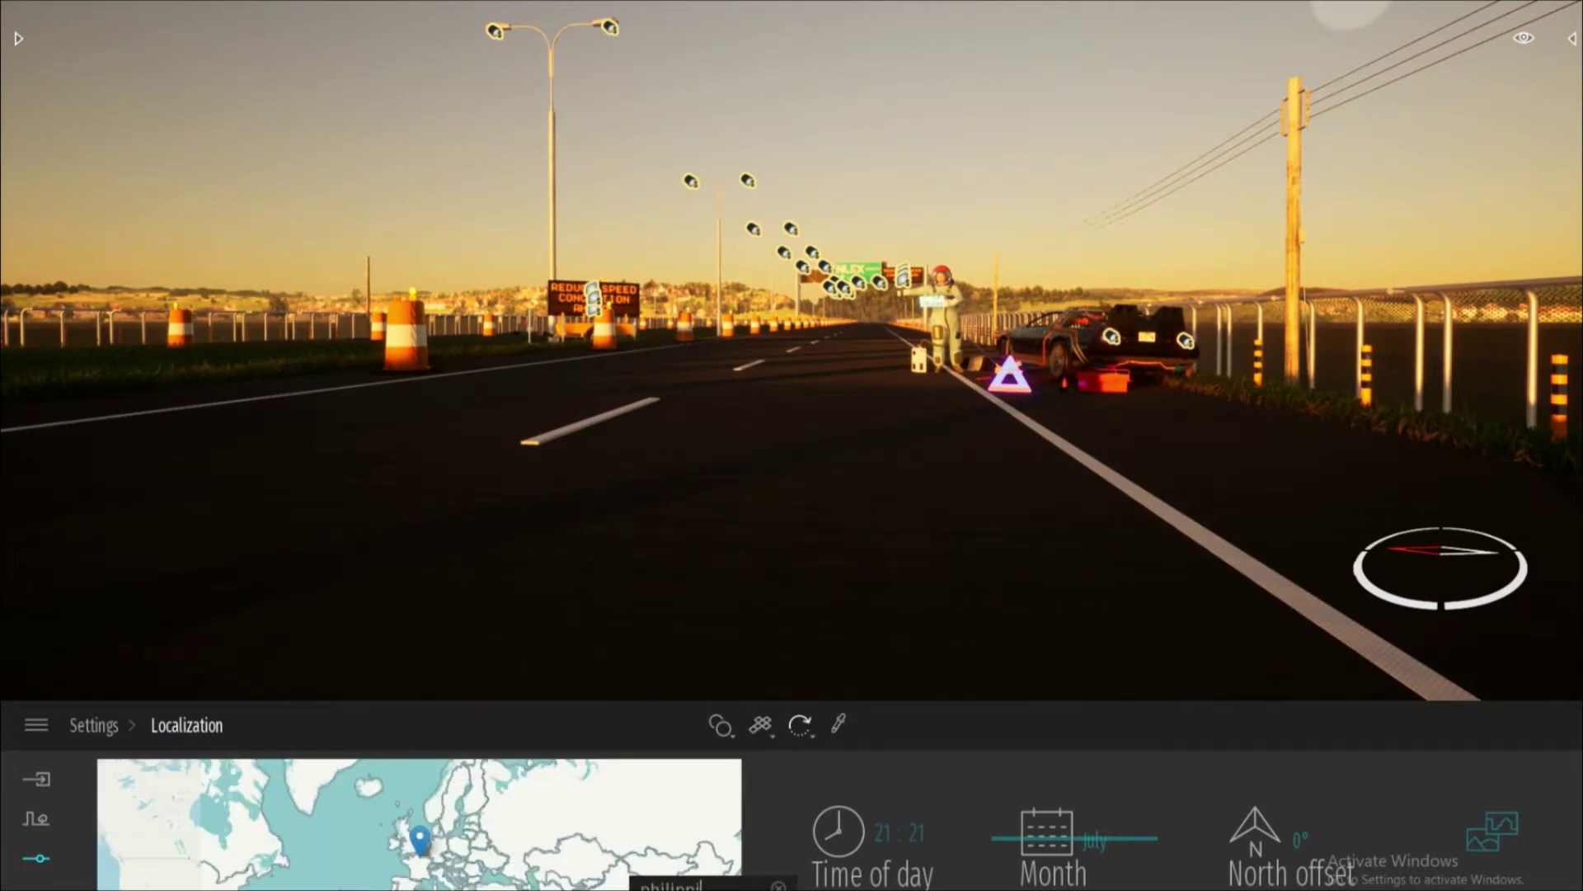
type("manila")
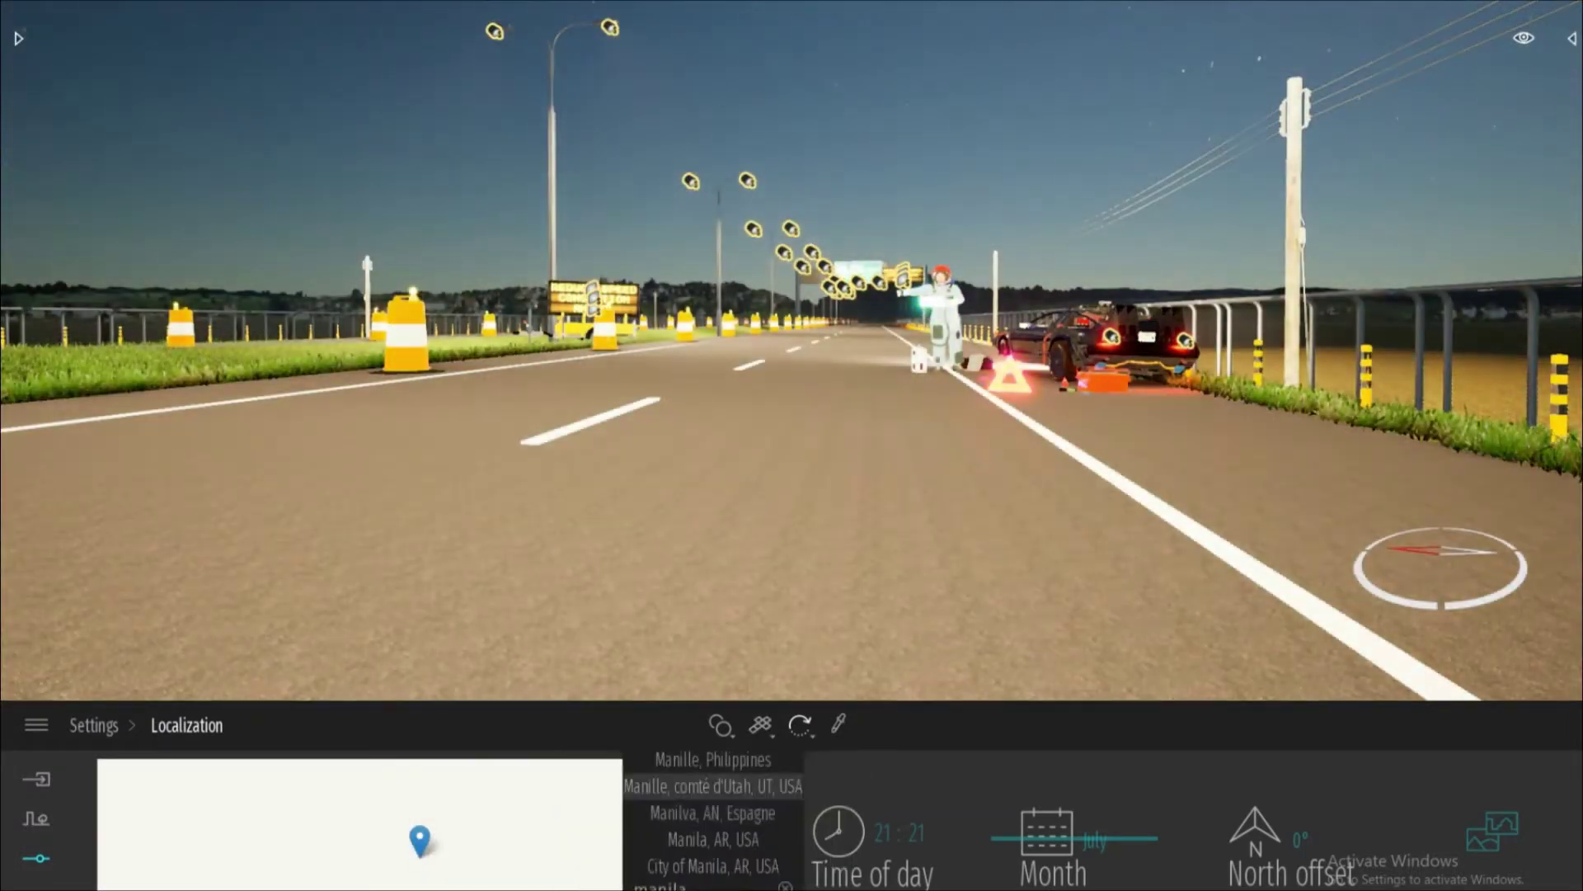
key("Return")
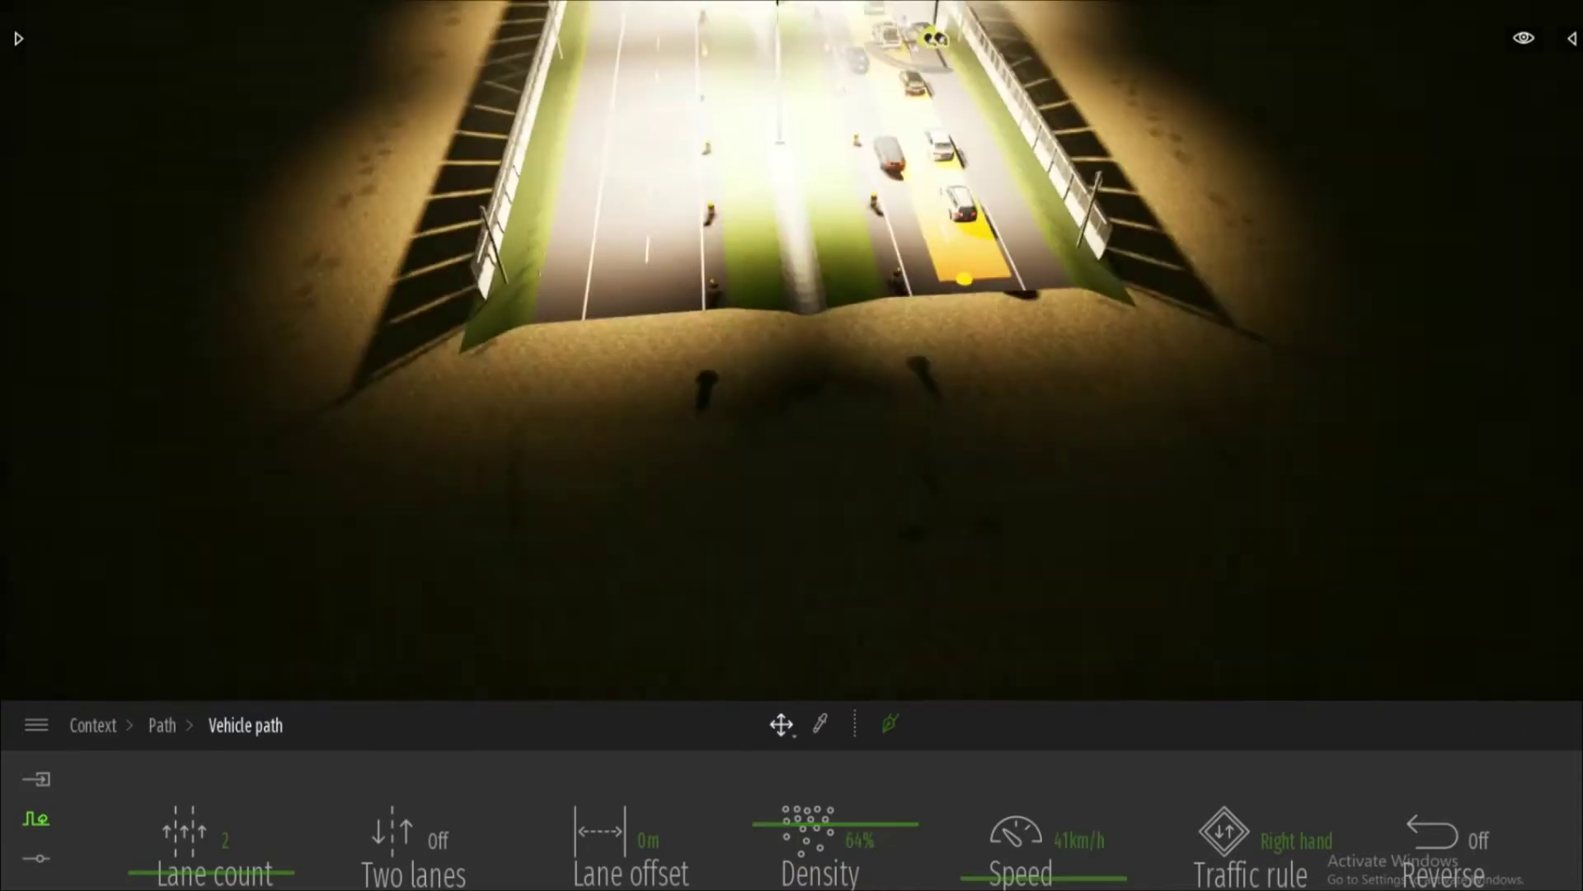
Copy the vehicle path for traffic on the other carriageway.
key("ctrl+c")
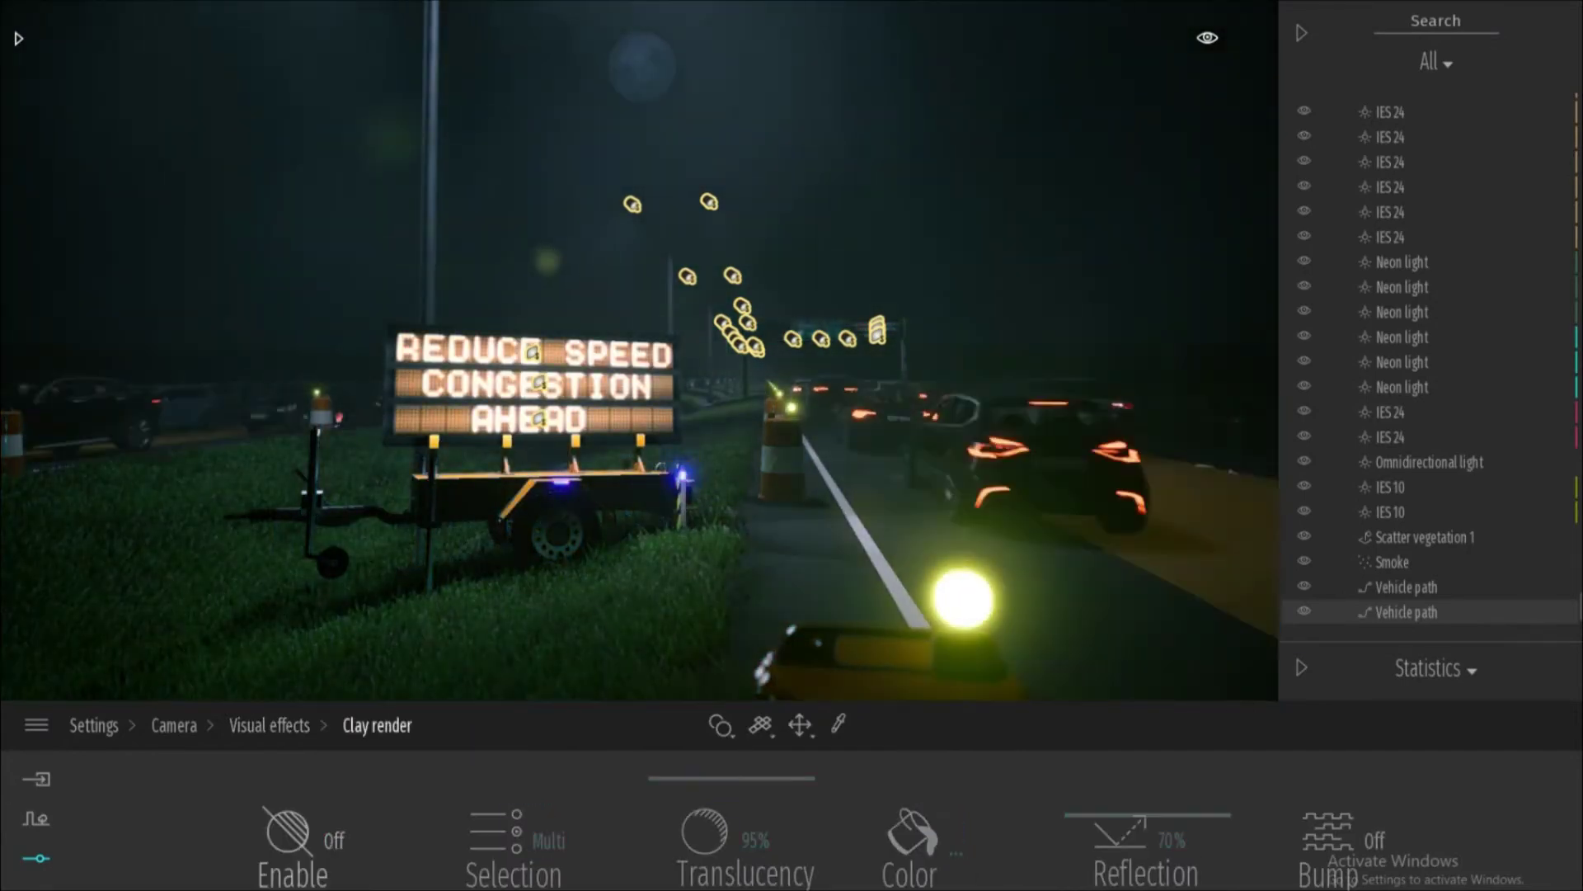
Turn camera Parallelism on to straighten vertical lines.
left_click(269, 725)
left_click(1149, 833)
left_click(174, 725)
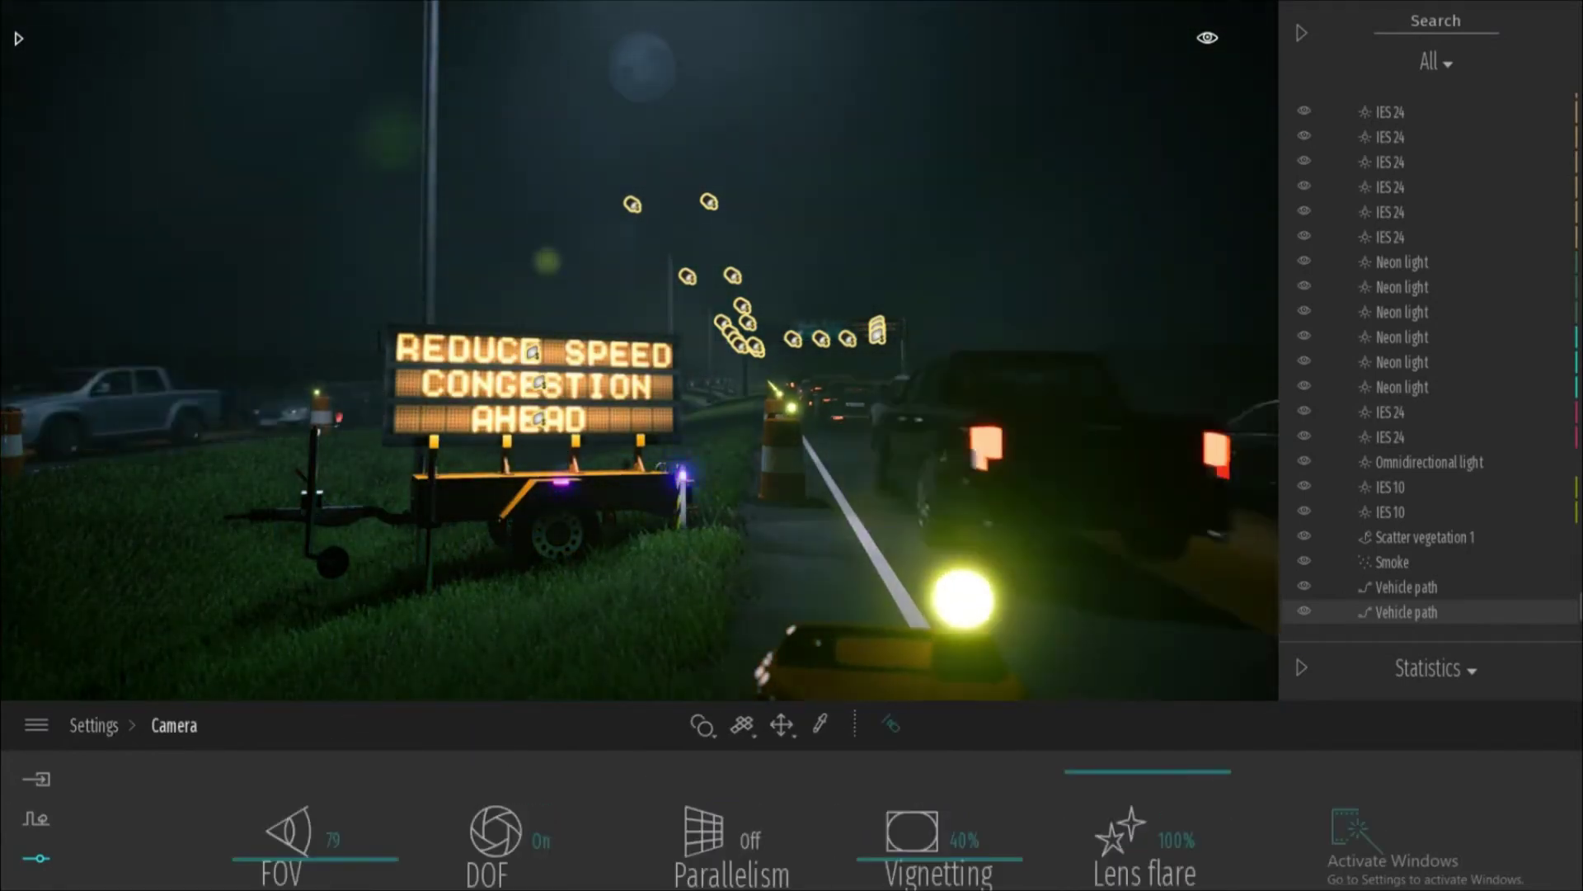
left_click(703, 833)
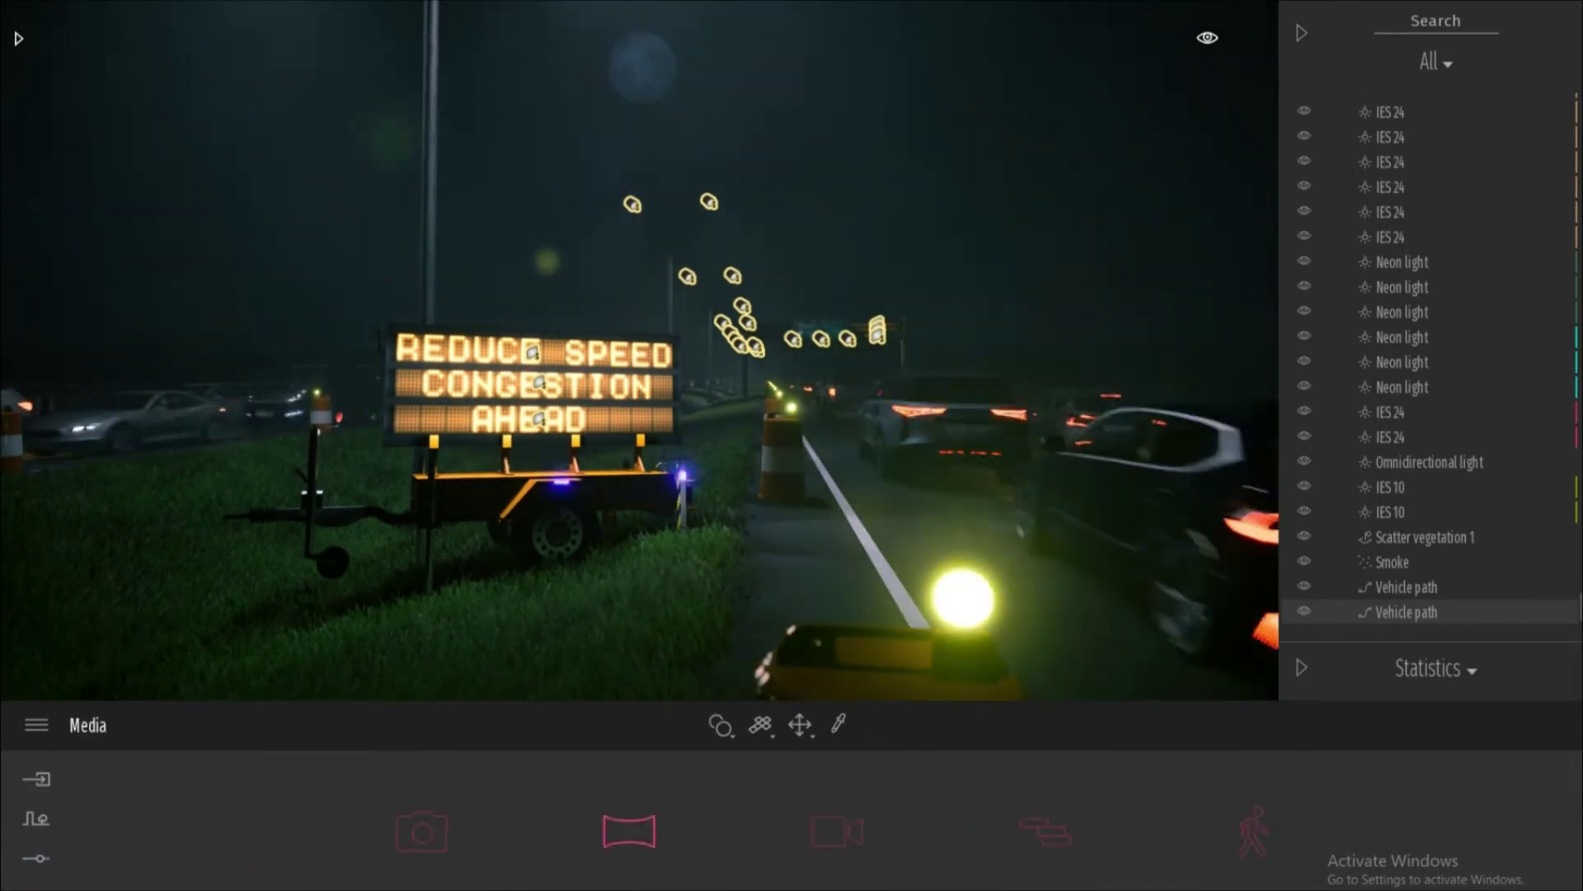
Open Video1, the astronaut shot, from the Media video list.
left_click(180, 831)
left_click(155, 725)
left_click(358, 804)
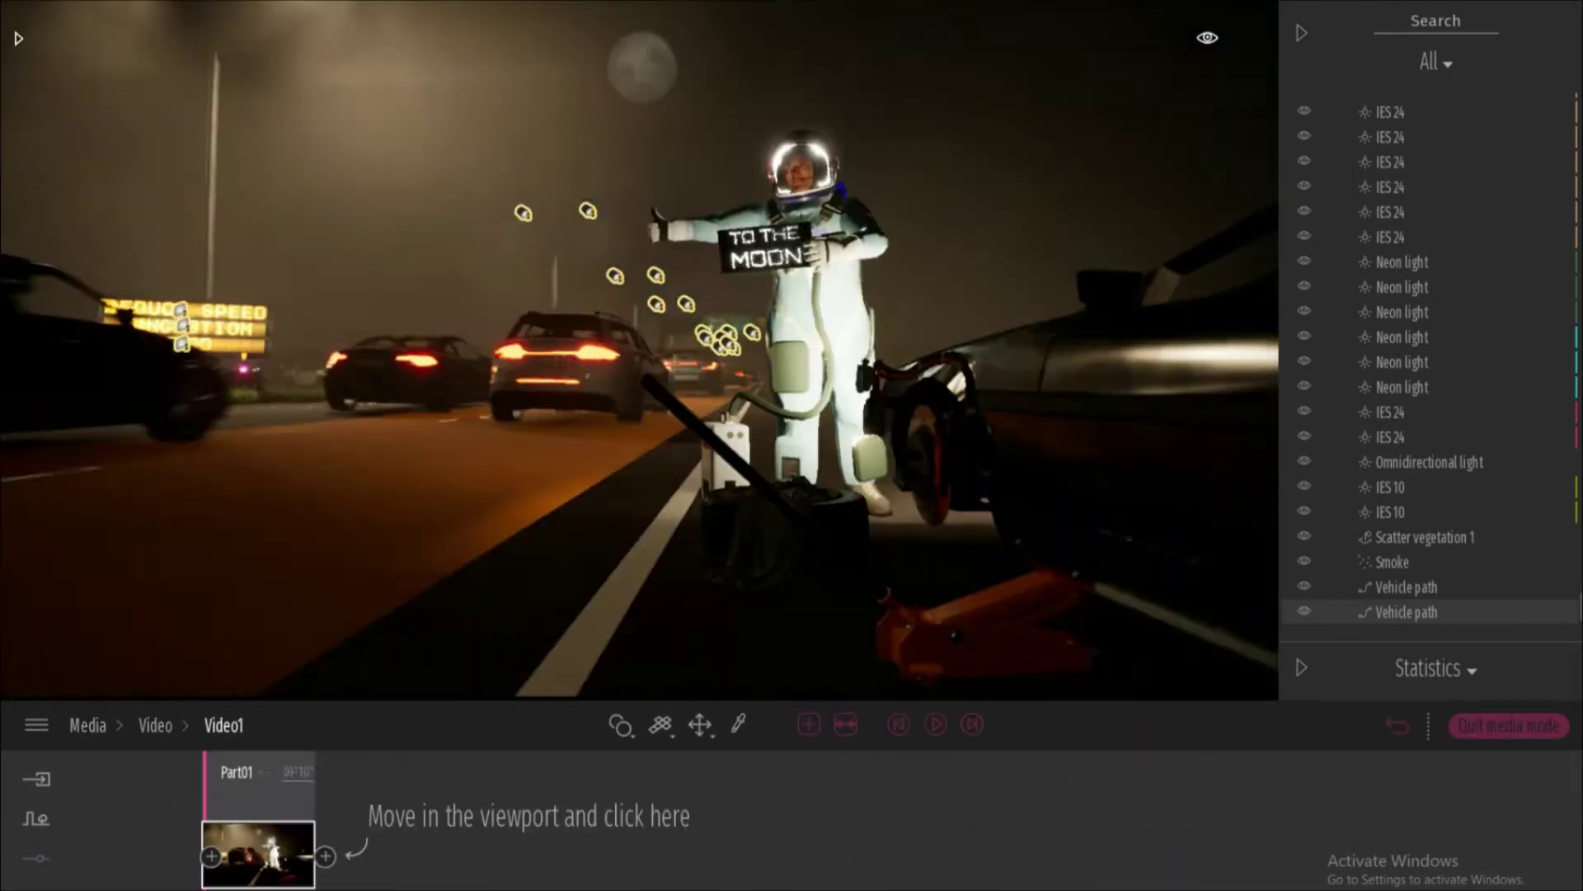